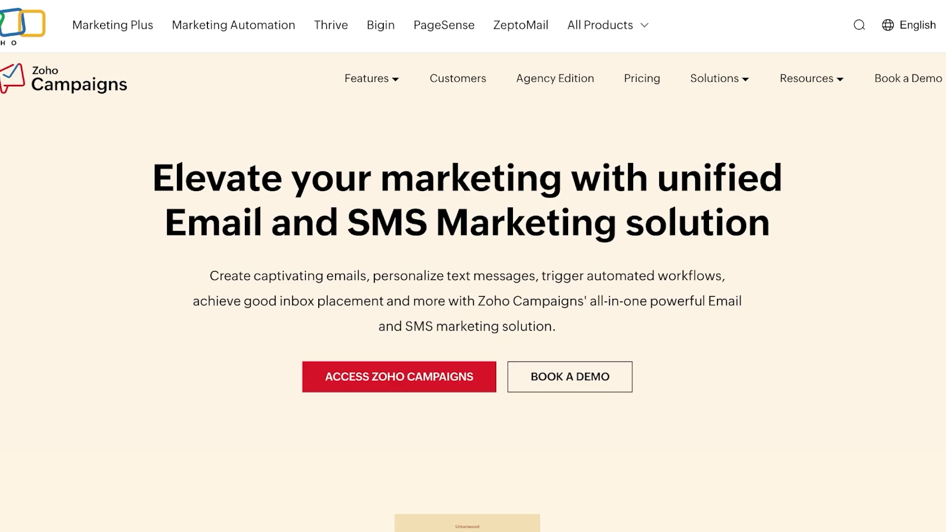
- Scroll up and down through the Zoho Campaigns homepage feature sections
scroll(473, 266, down, 1)
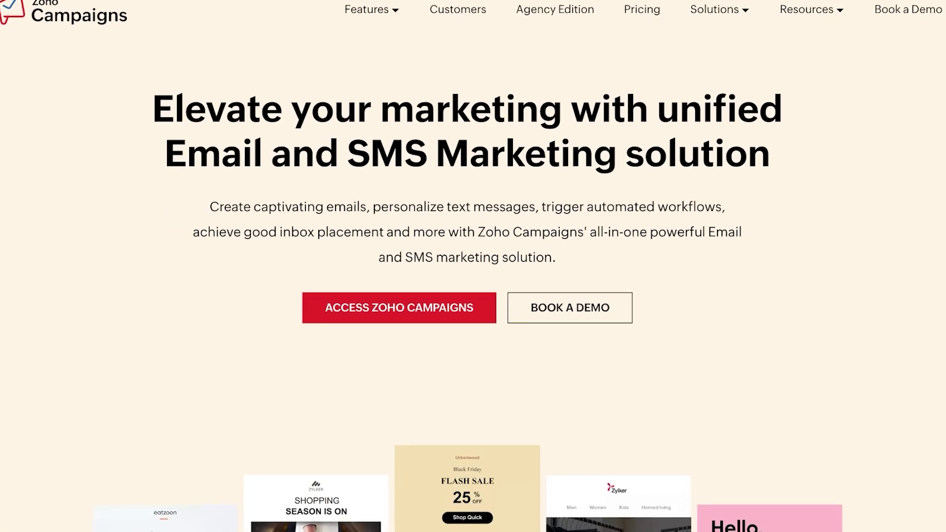
scroll(473, 266, down, 2)
scroll(473, 266, down, 2)
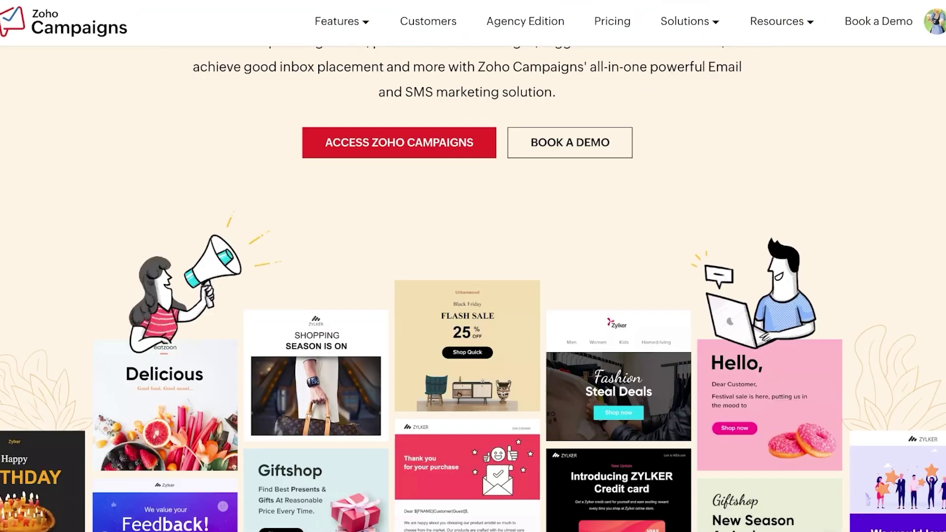
scroll(472, 266, down, 10)
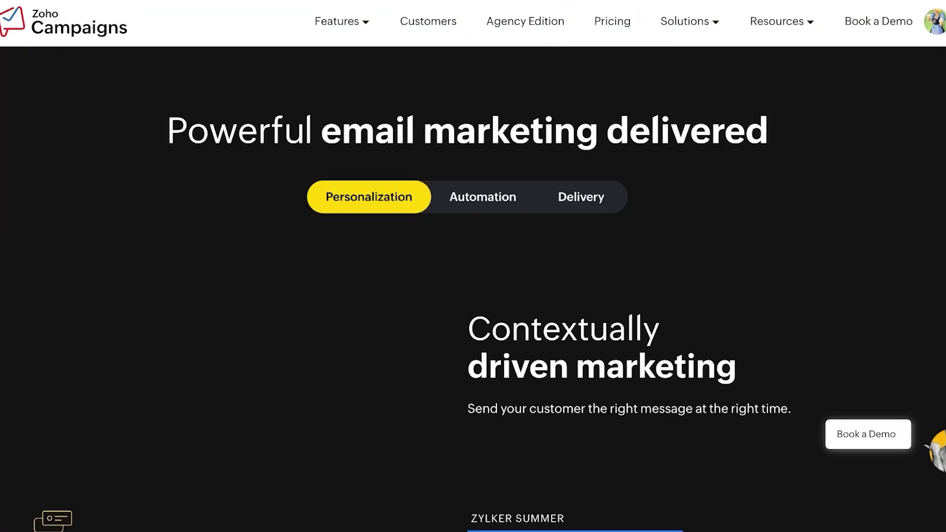
scroll(473, 266, down, 10)
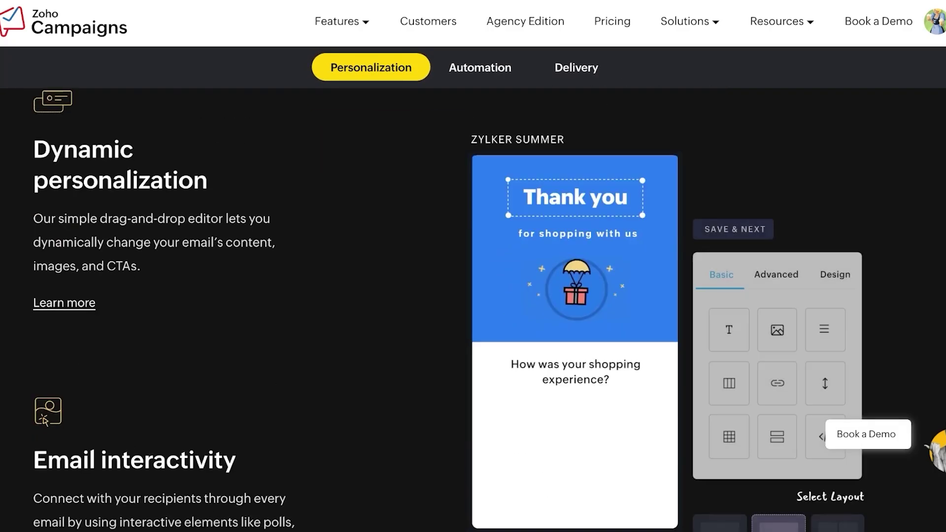
scroll(473, 266, down, 14)
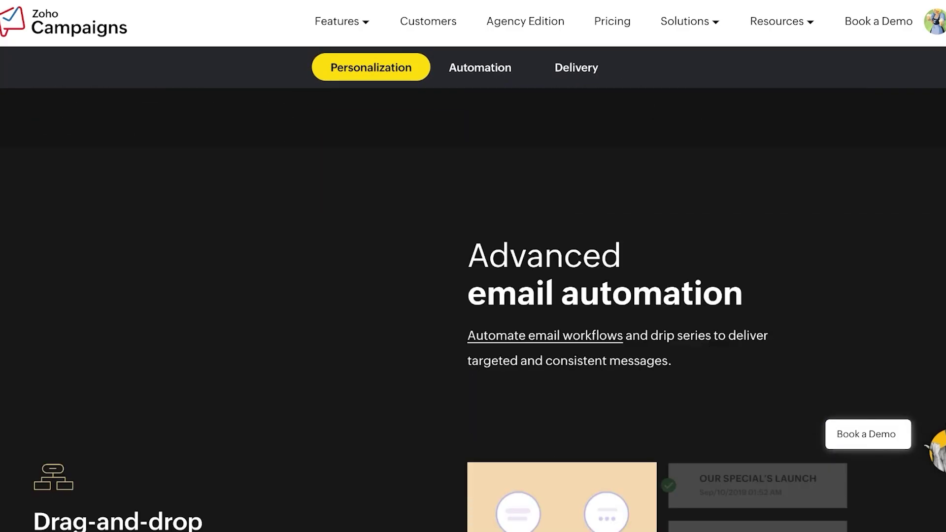
scroll(473, 266, up, 3)
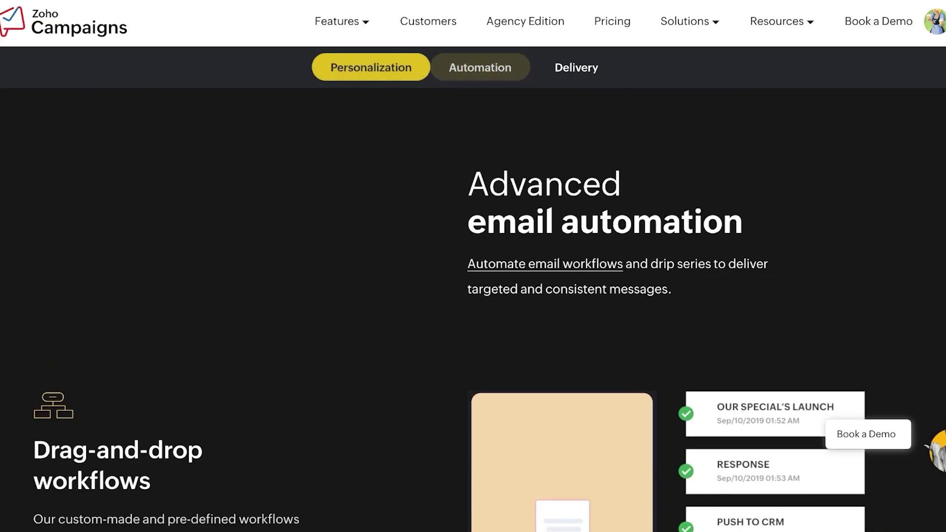
scroll(473, 266, down, 2)
scroll(473, 266, down, 4)
scroll(473, 266, down, 8)
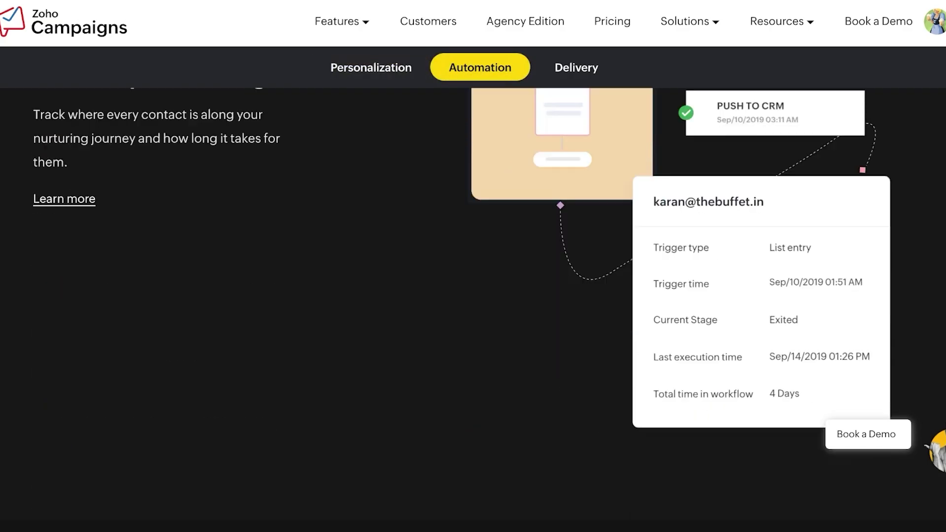
scroll(472, 266, up, 2)
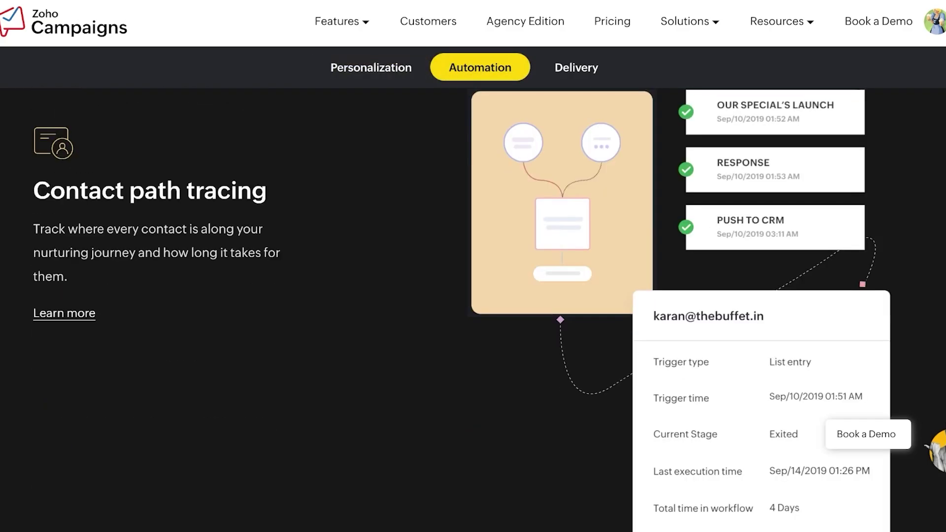
scroll(472, 266, up, 3)
scroll(472, 266, down, 1)
scroll(472, 266, up, 15)
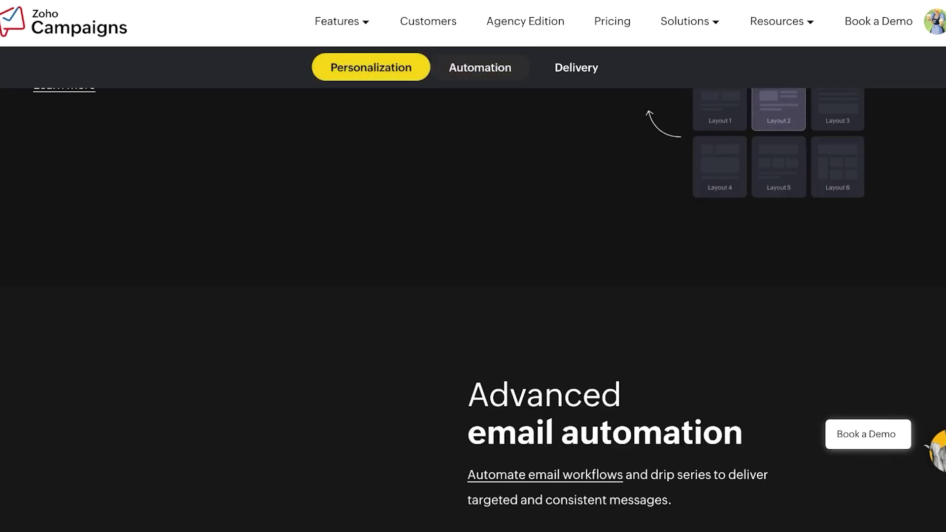
scroll(473, 266, up, 3)
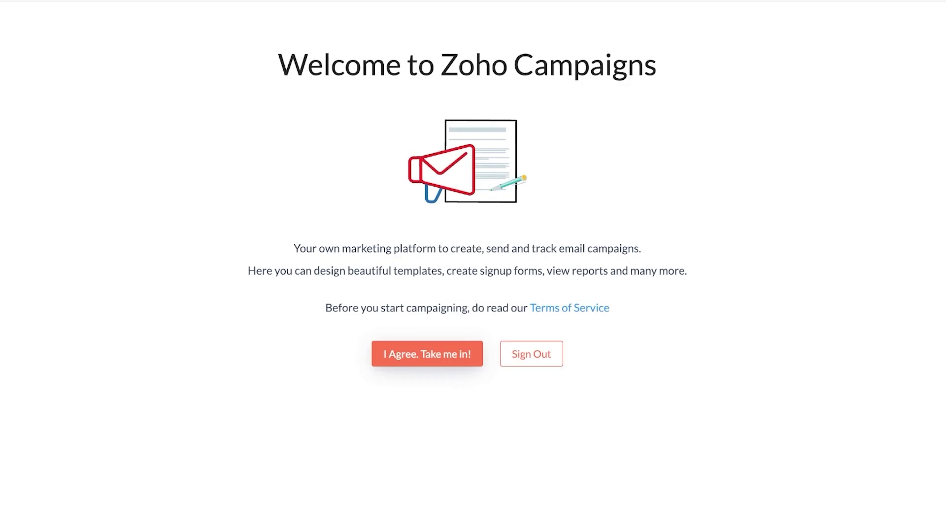
- Accept the terms of service, choose CEO as the role, and enter a phone number
click(427, 354)
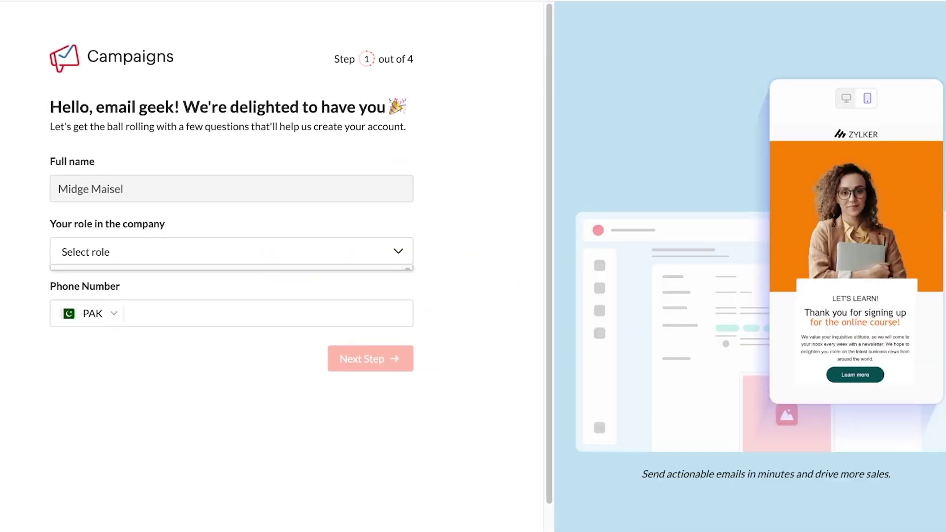
click(74, 275)
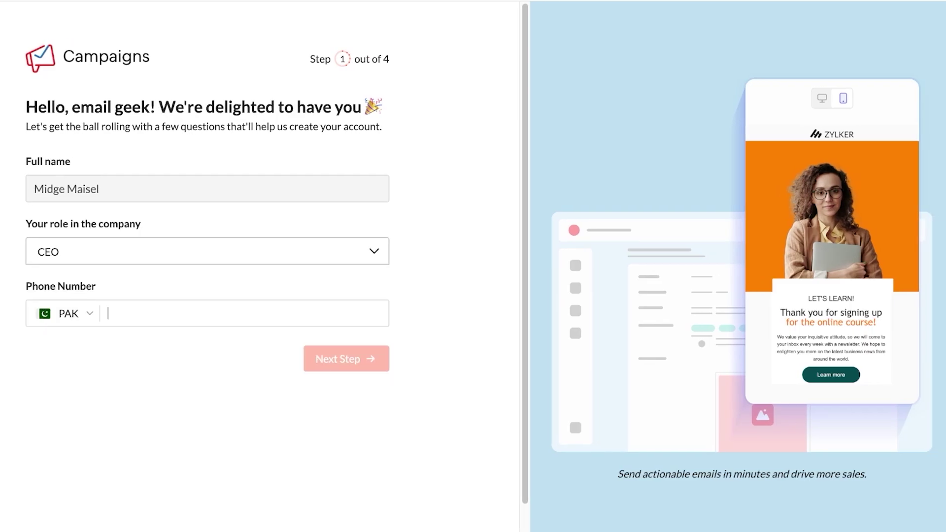
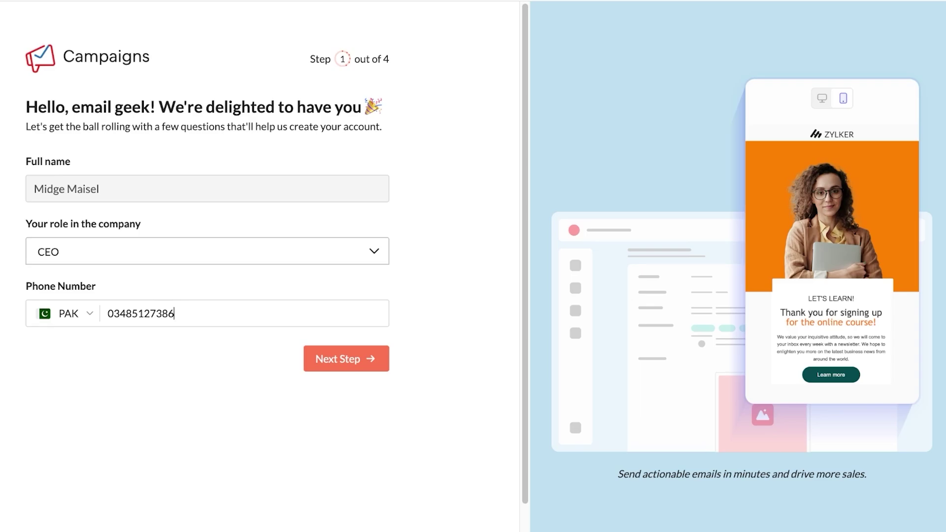
key(Return)
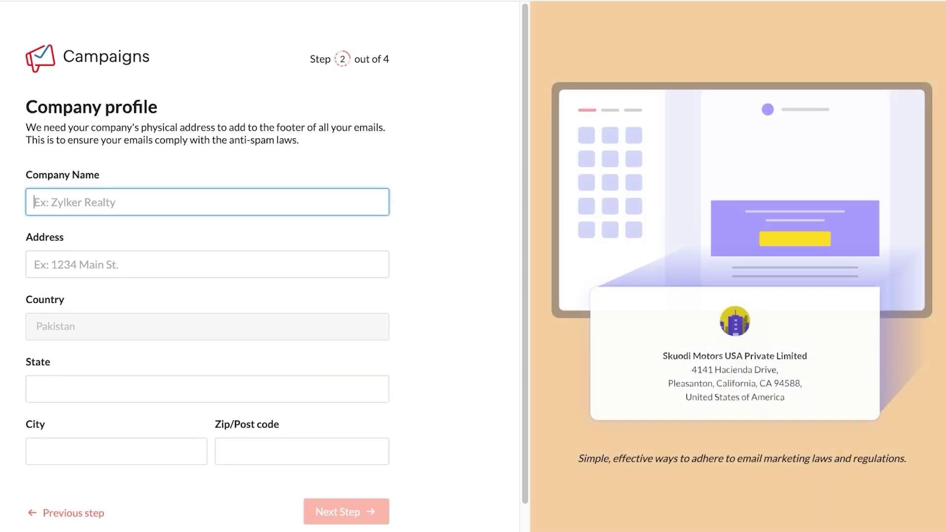
- Fill in the company name, street address, state, city and zip code, then submit the profile
text(Spencer)
click(34, 265)
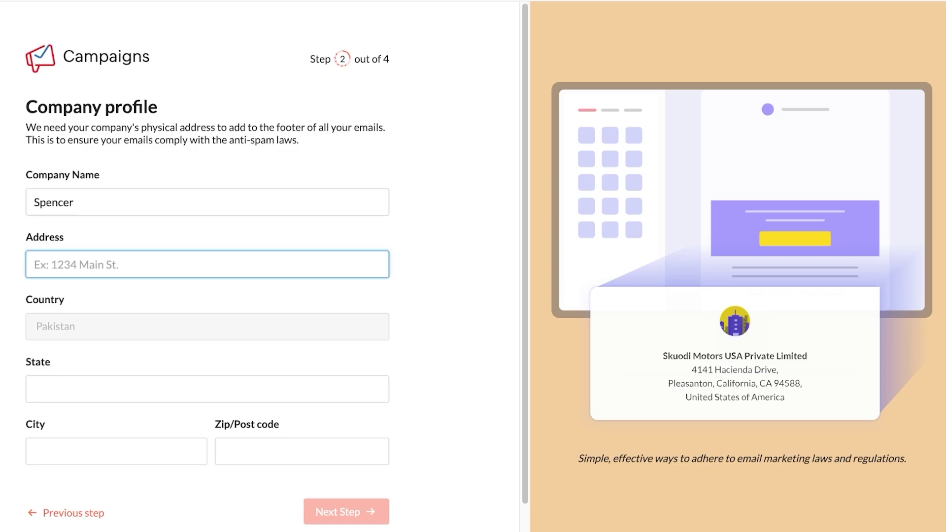
text(f-6)
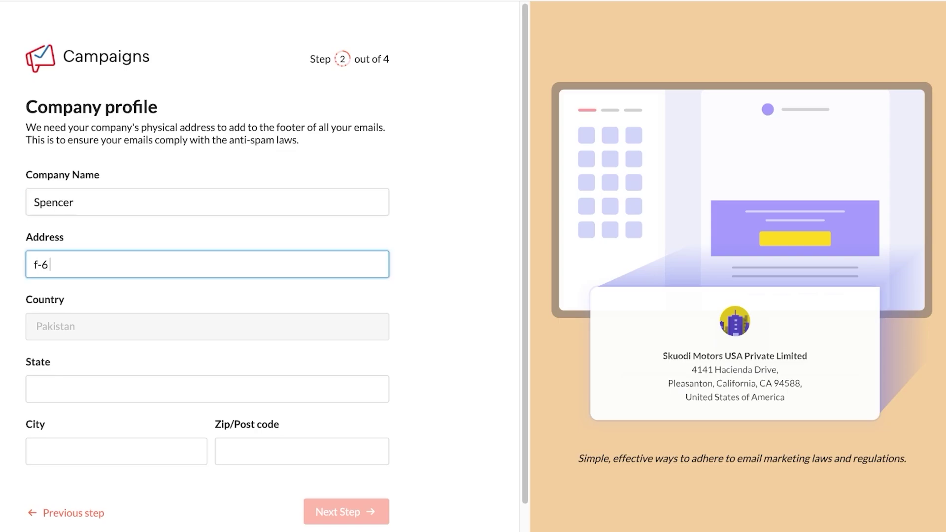
text( markaz)
click(34, 389)
text(Islamabad)
click(34, 452)
text(Islamabad)
click(223, 451)
text(44100)
key(Return)
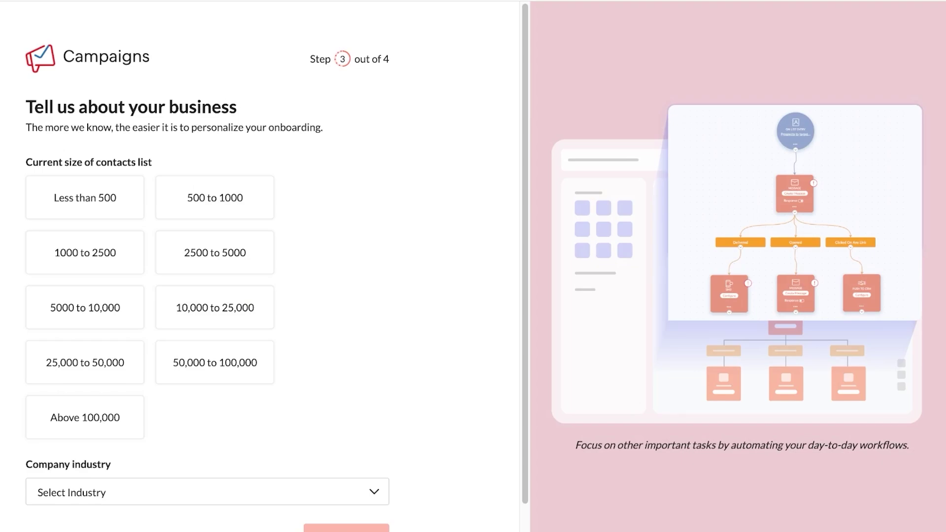
- Report a contact list under 500 in the Retail industry and continue past the migration step
click(85, 198)
scroll(207, 296, down, 1)
click(207, 449)
scroll(207, 296, down, 2)
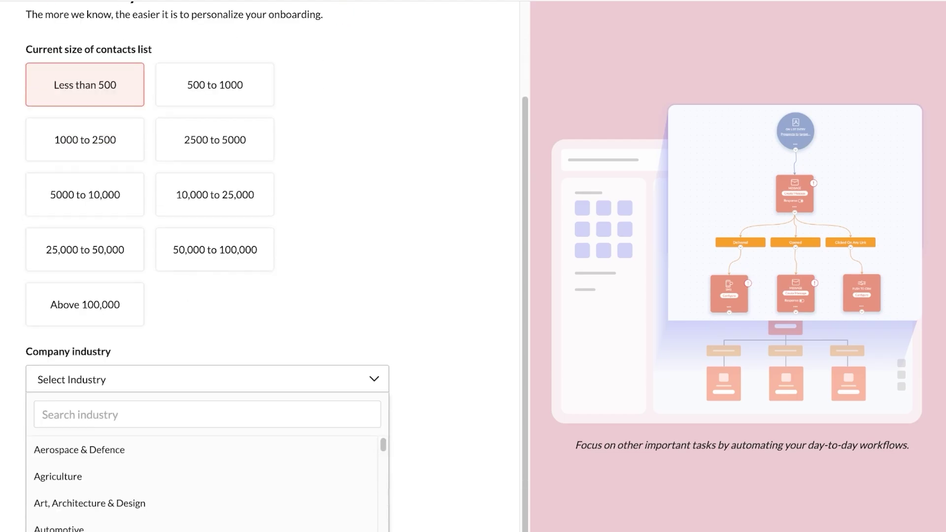
click(207, 411)
text(reta)
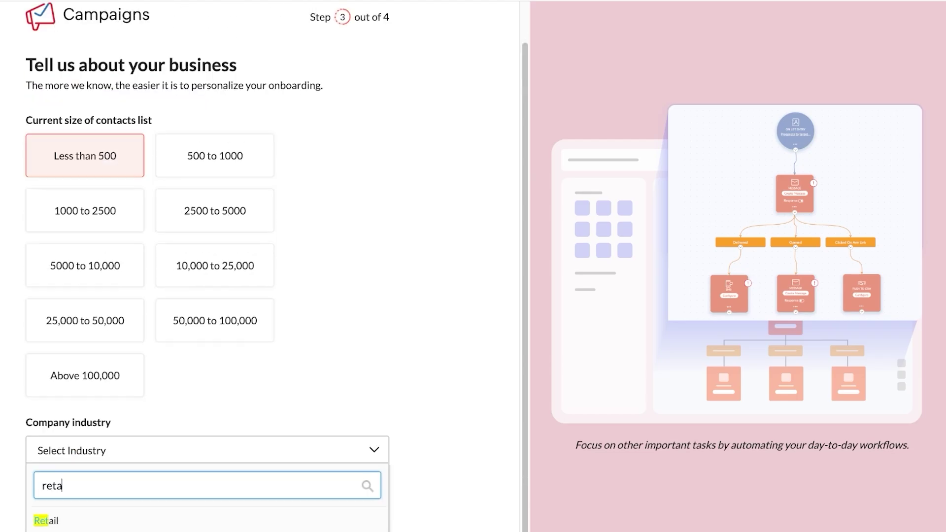
key(Return)
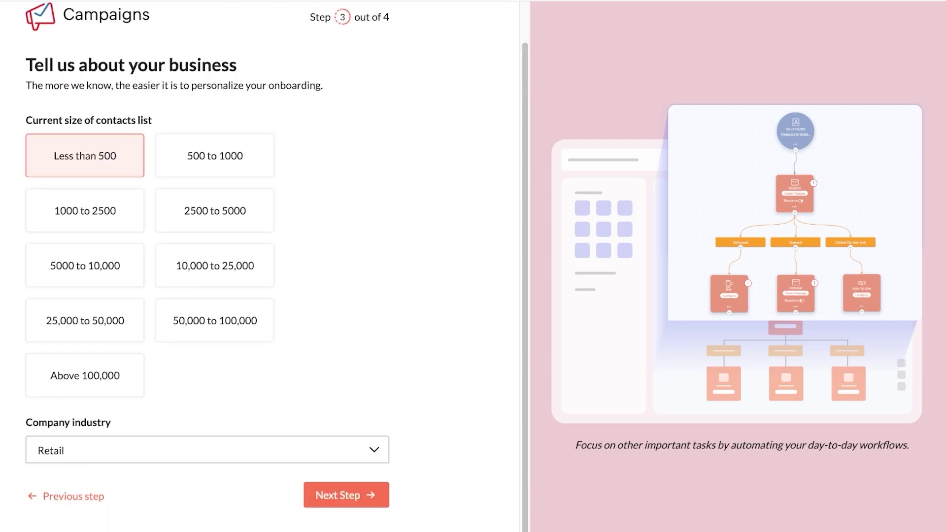
key(Return)
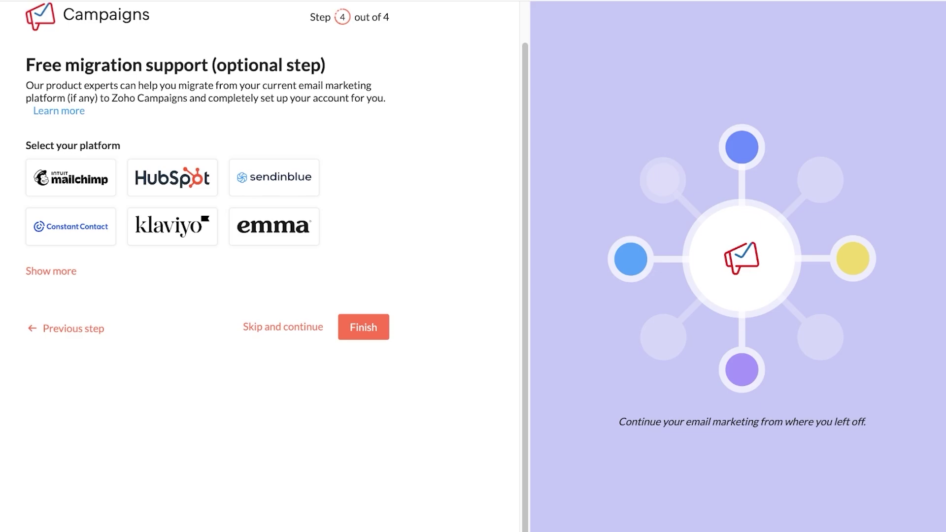
key(Return)
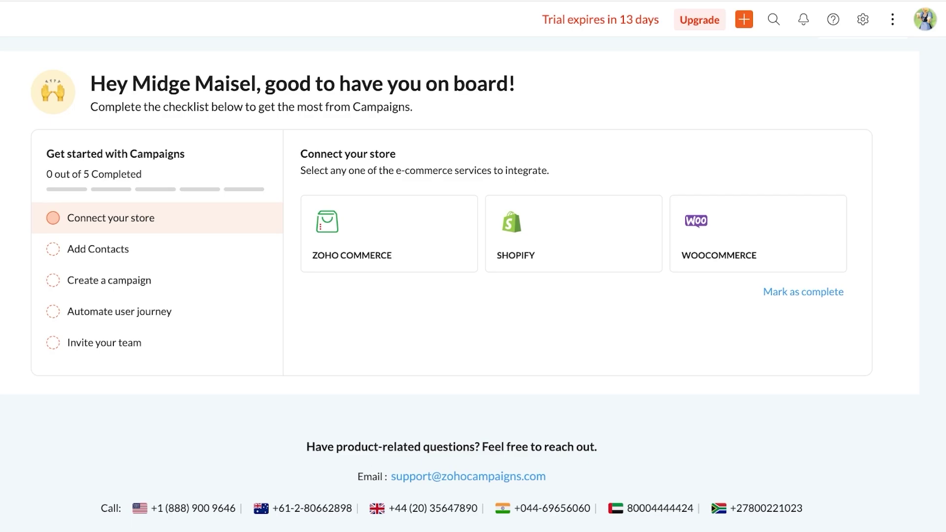
- Pick Shopify as the store to connect, then view the live online store for its address
click(573, 234)
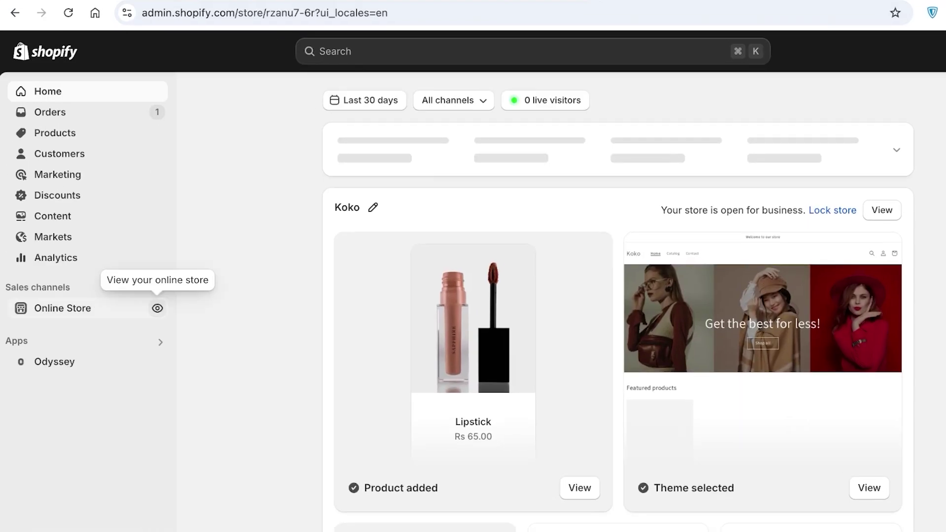
click(157, 308)
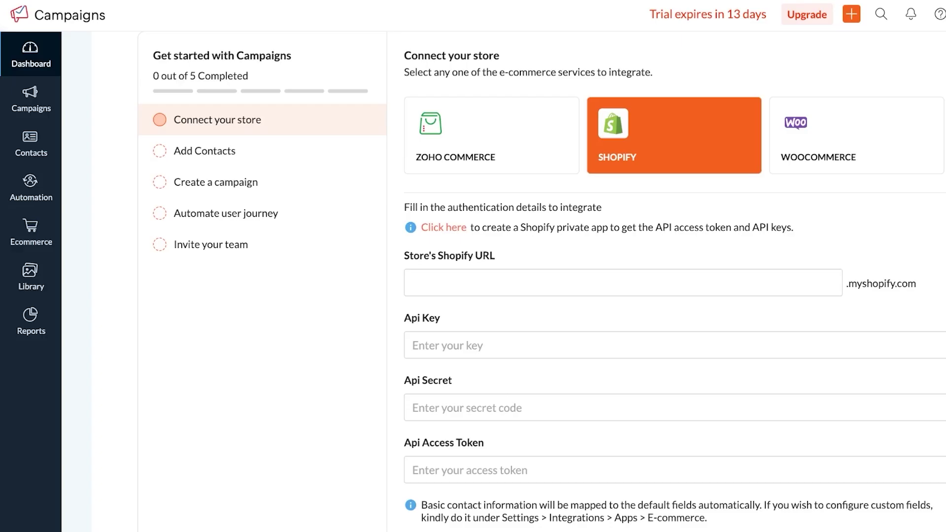
- Paste the store's myshopify URL into the Shopify URL field and move through the API secret and token fields
click(413, 282)
text(https://rzanu7-6r.myshopify.com/)
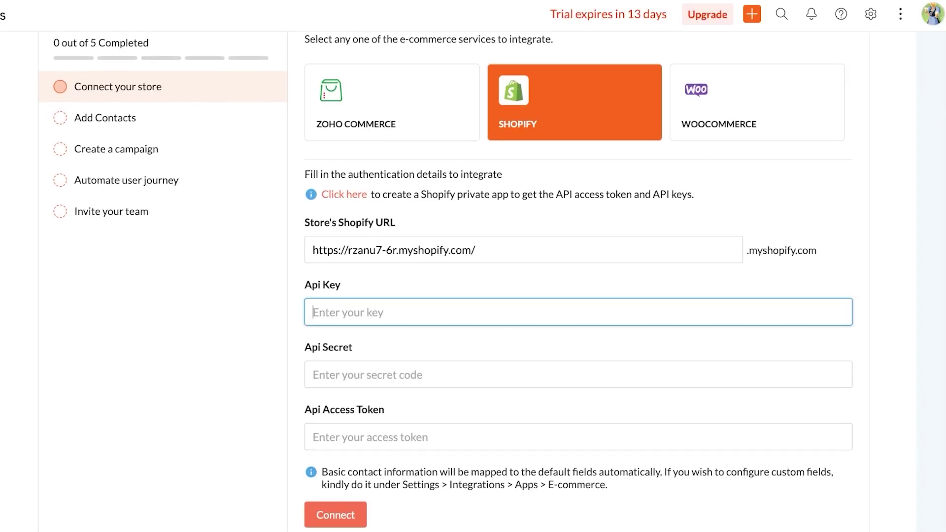
scroll(577, 276, down, 2)
click(313, 276)
click(313, 338)
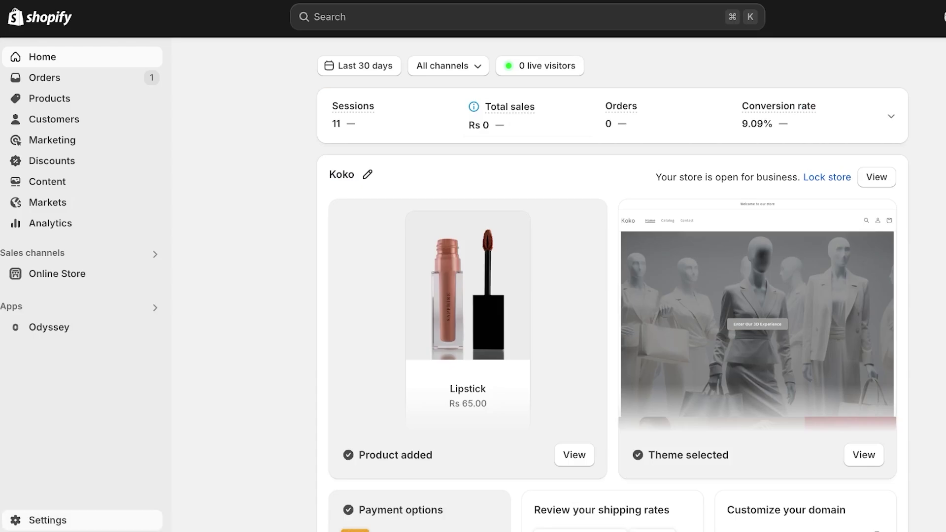
- In Shopify admin, go through Settings > Apps and sales channels to the Shopify App Store
click(47, 520)
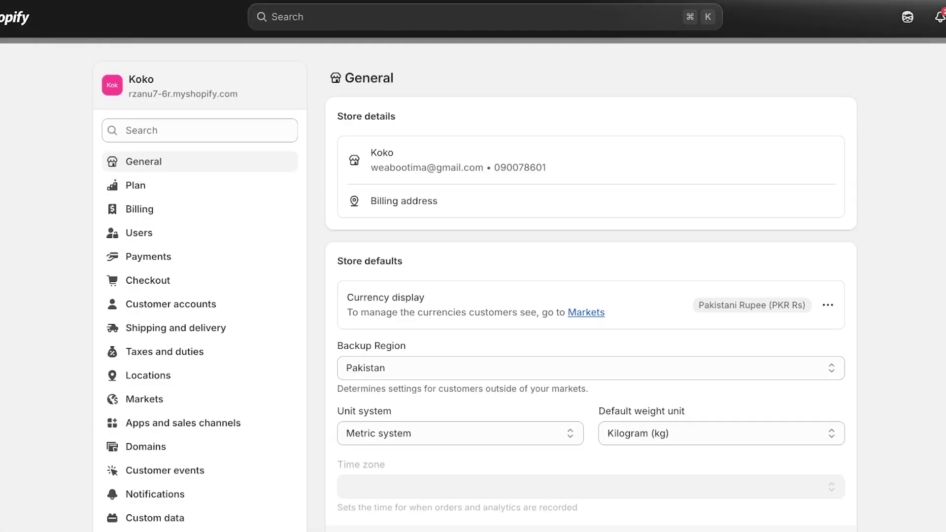
click(182, 423)
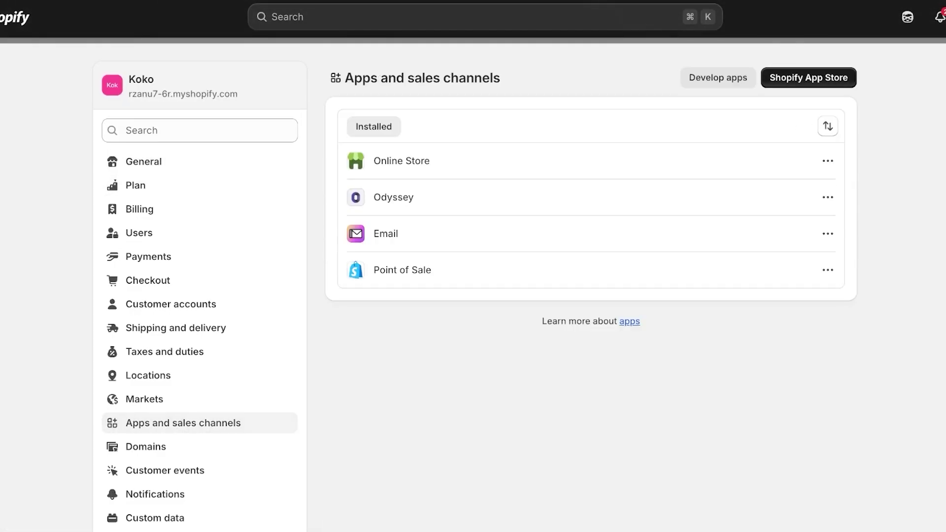
click(808, 77)
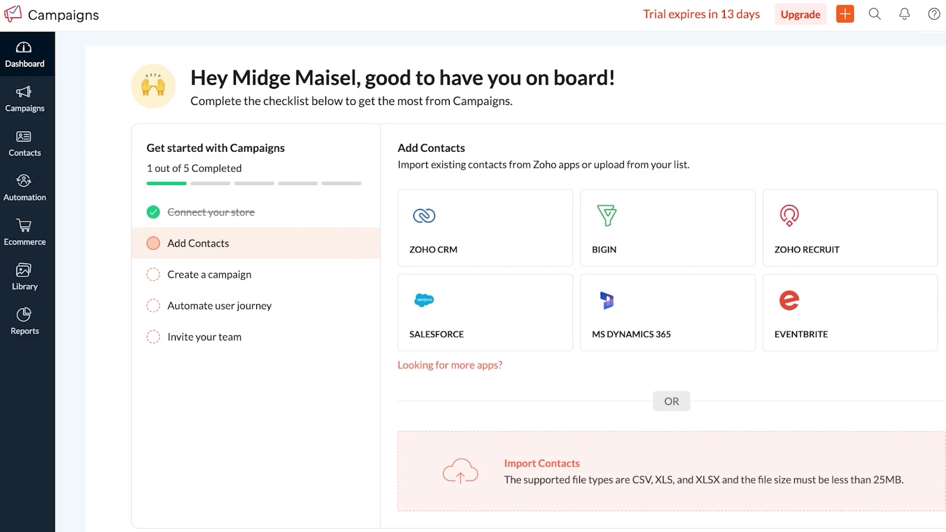
- Step through the checklist's create campaign, automate user journey and invite your team items
scroll(512, 296, down, 1)
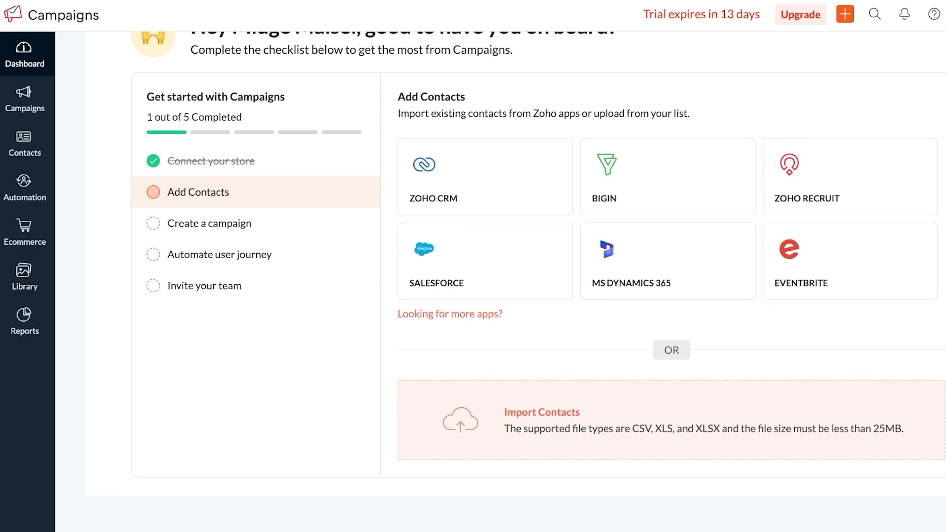
scroll(512, 295, up, 1)
click(210, 255)
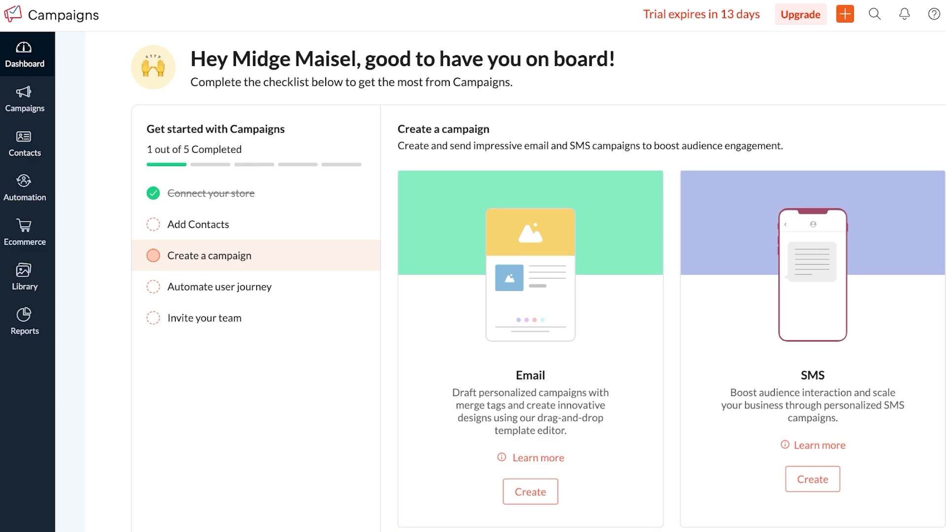
click(219, 286)
click(204, 317)
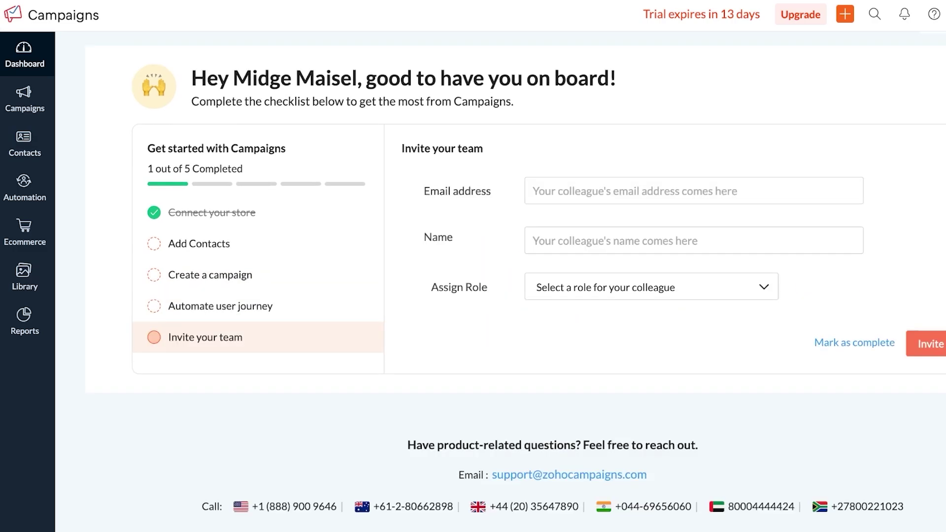
mouse_move(24, 144)
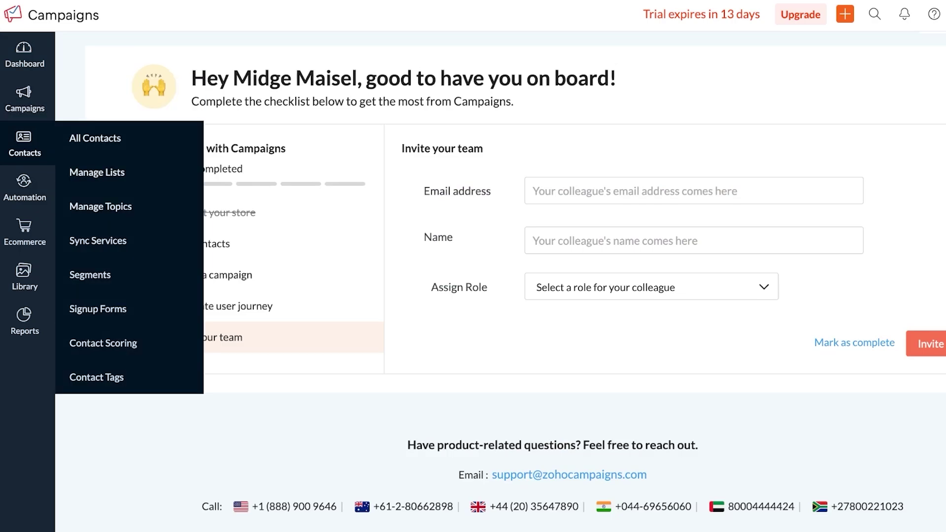
- From All Contacts, enter the new contact's e-mail address, first name and last name
click(100, 206)
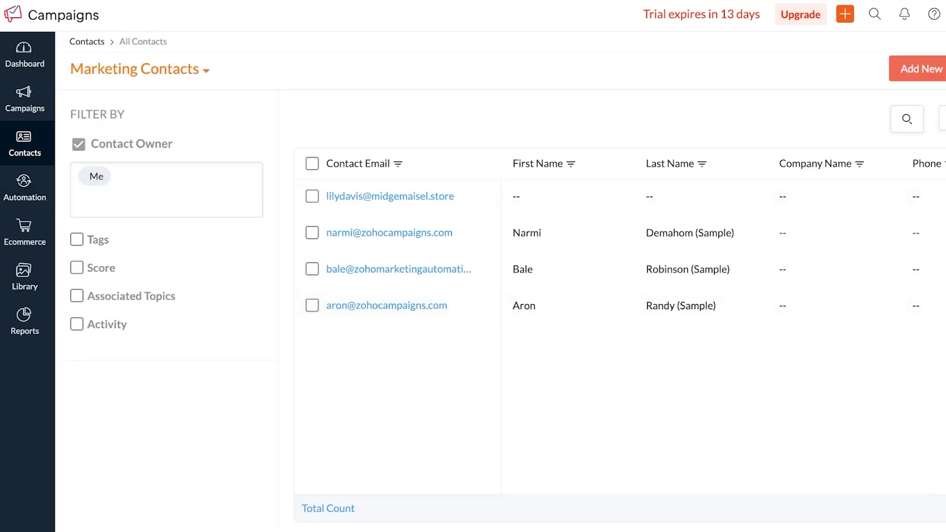
mouse_move(838, 69)
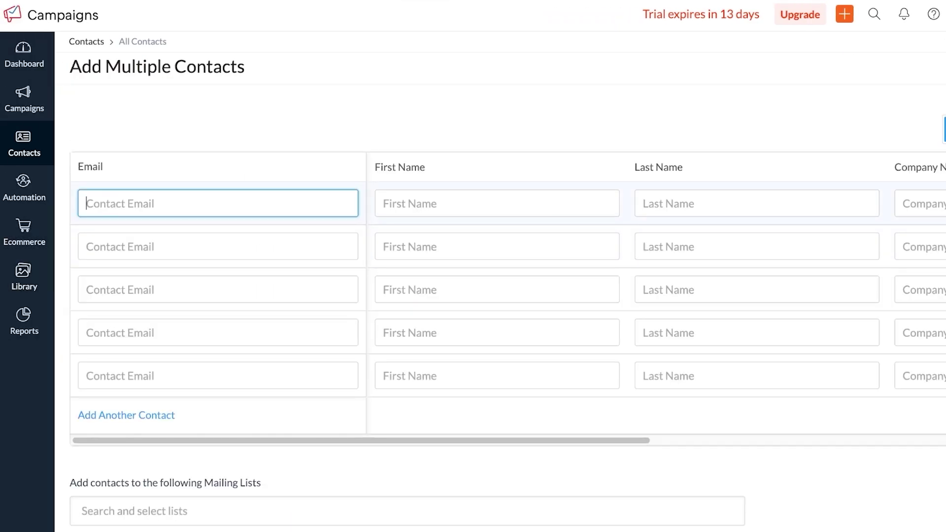
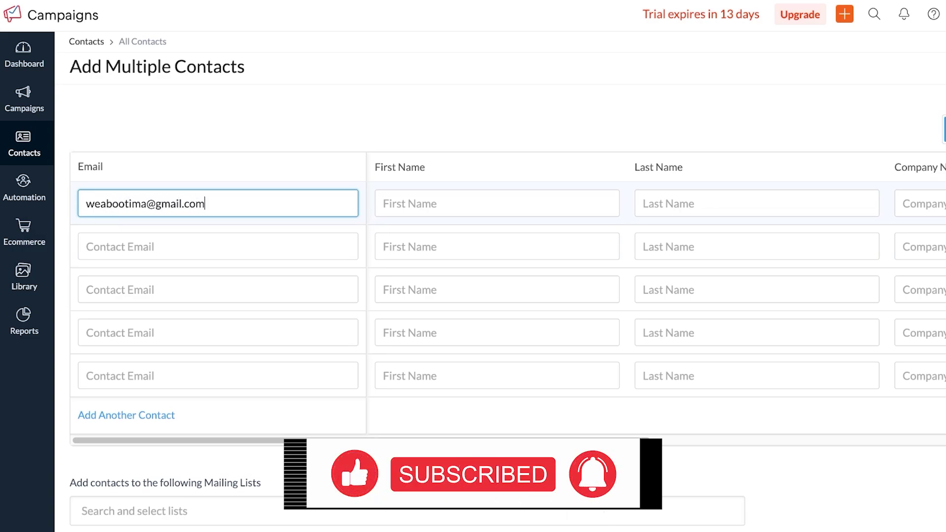
key(Tab)
text(katie)
key(Tab)
text(katie)
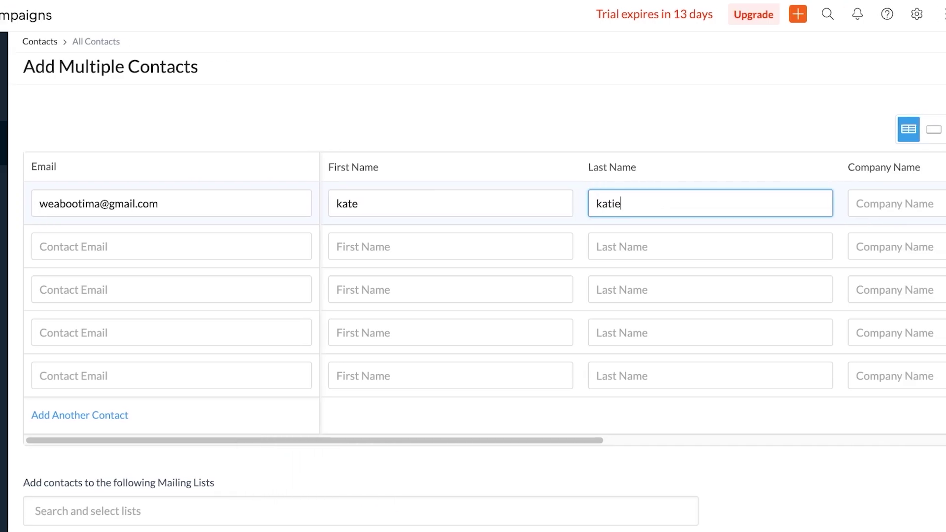
key(Tab)
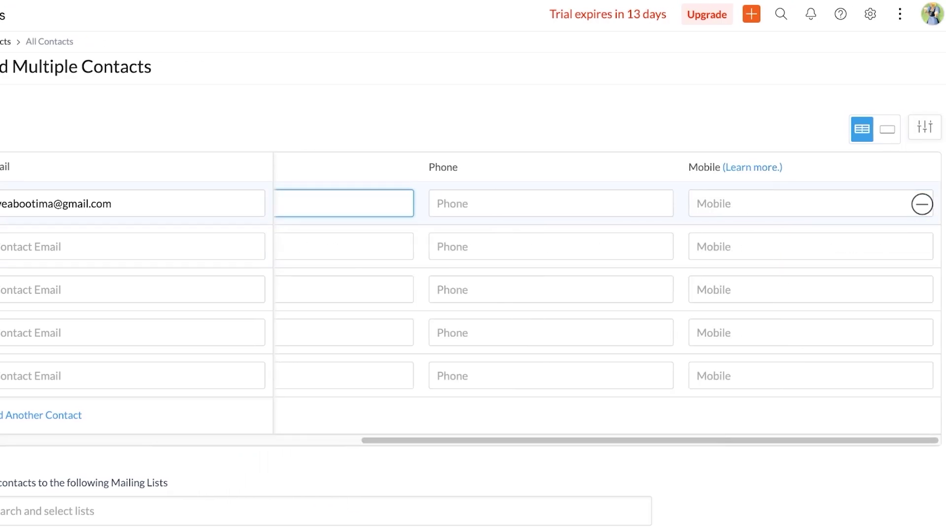
- Keep the Marketing subscription type, tick the consent box, and add the contact
scroll(473, 295, down, 5)
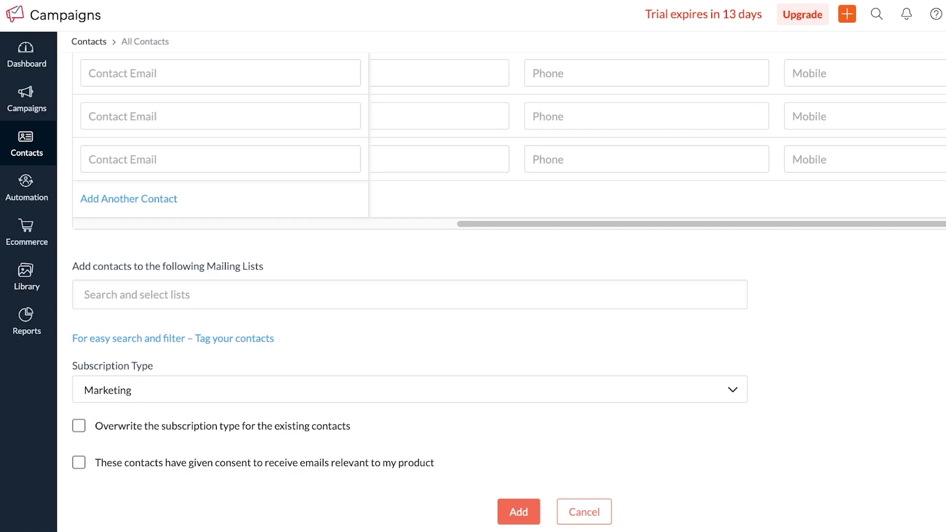
click(84, 294)
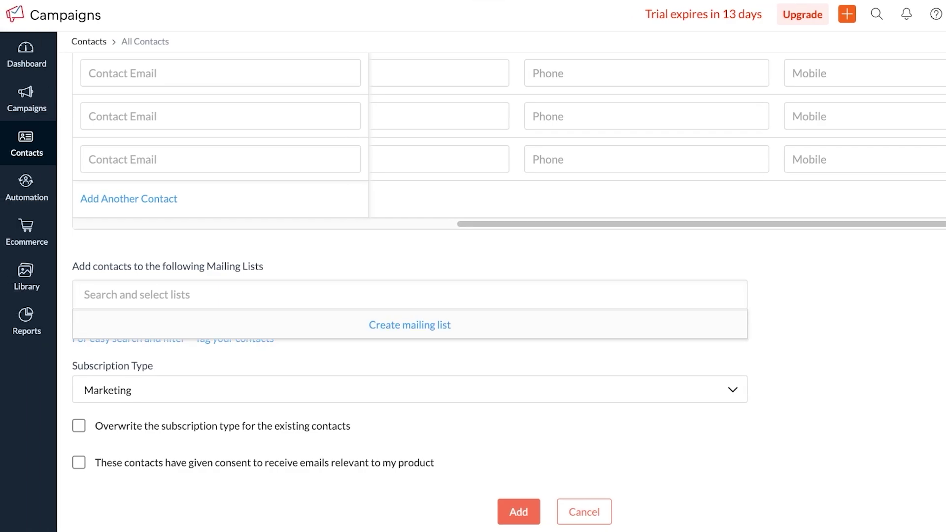
click(409, 390)
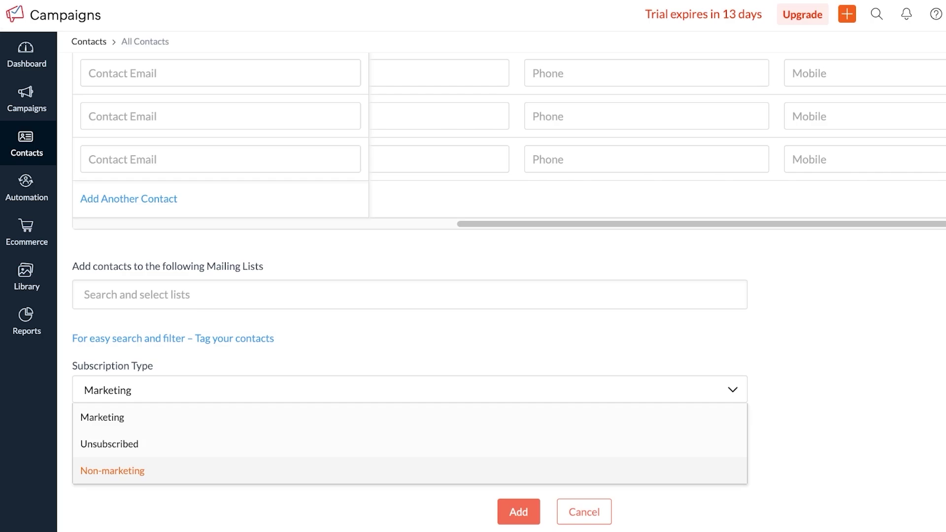
click(102, 417)
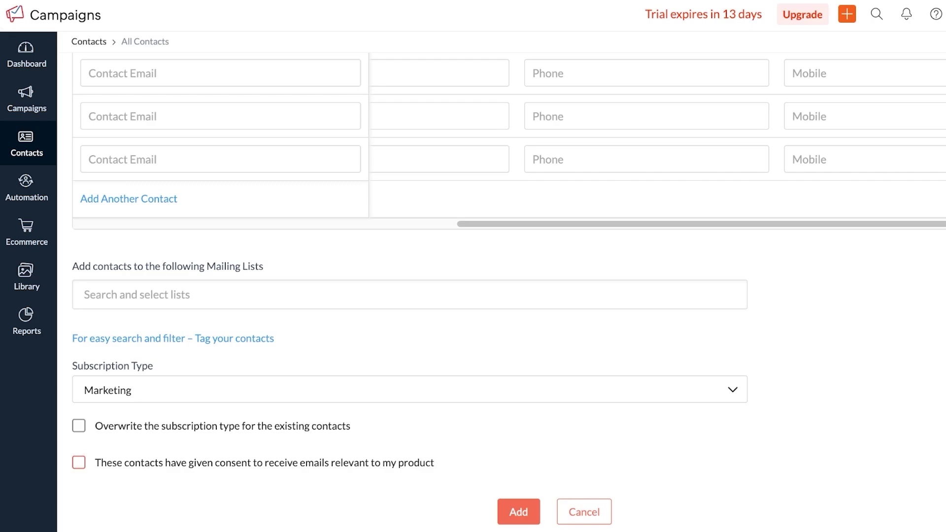
click(78, 462)
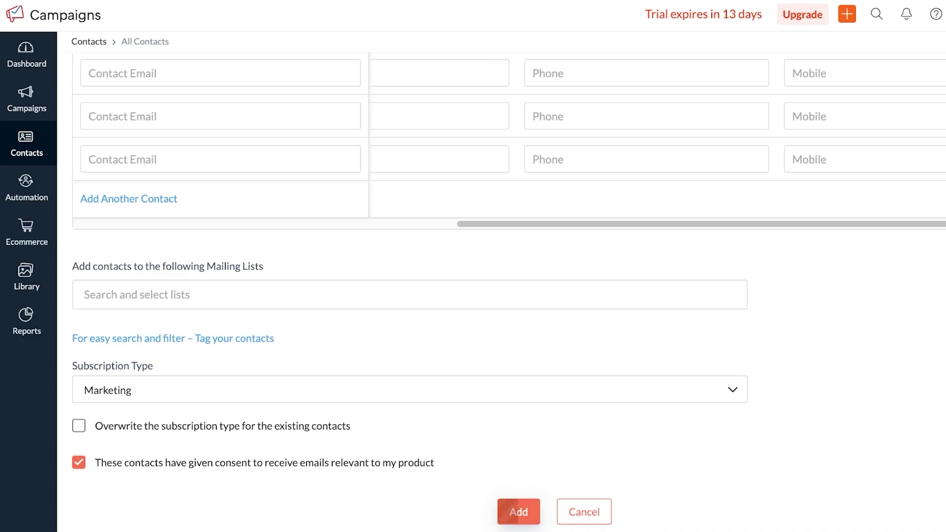
click(518, 511)
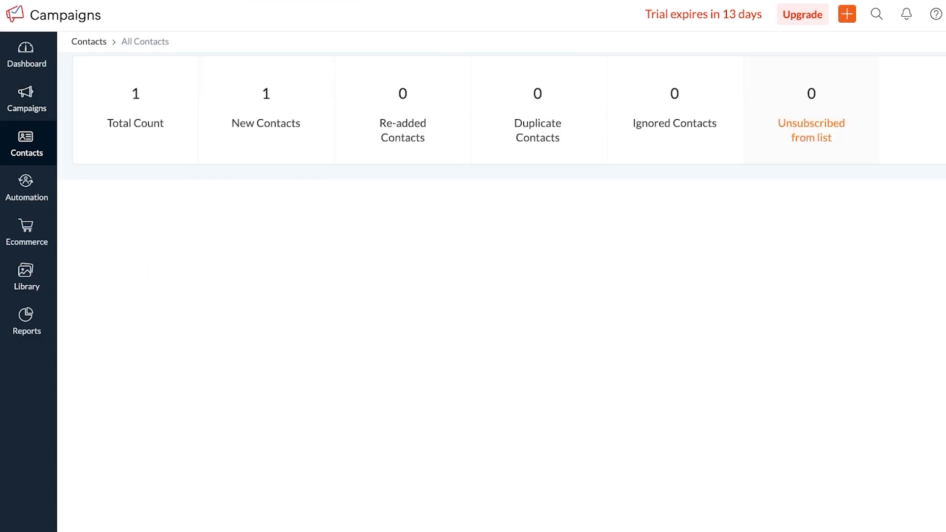
- From the empty Segments page, start creating a regular segment
mouse_move(27, 144)
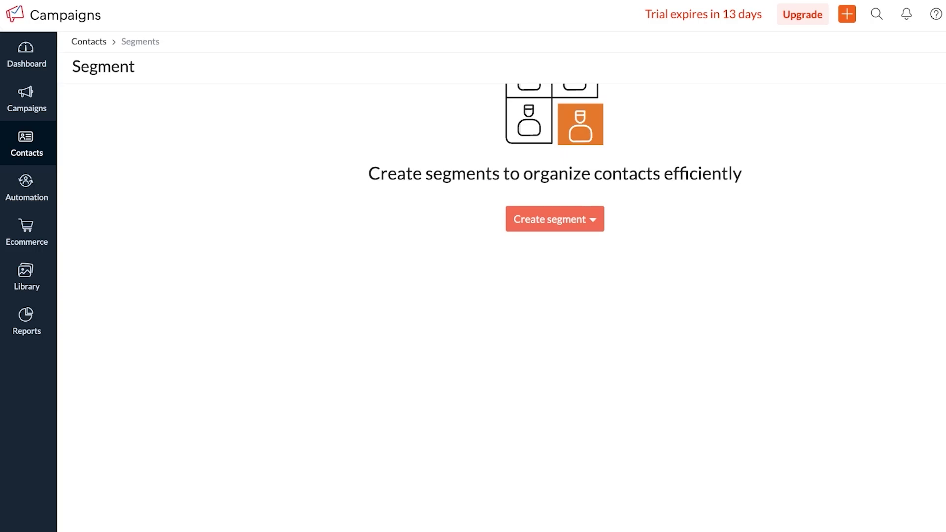
click(555, 219)
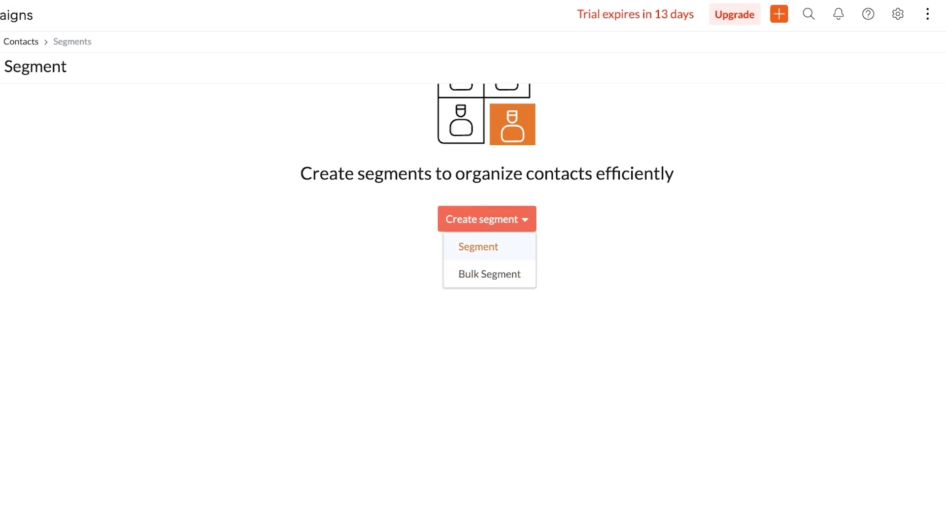
click(478, 248)
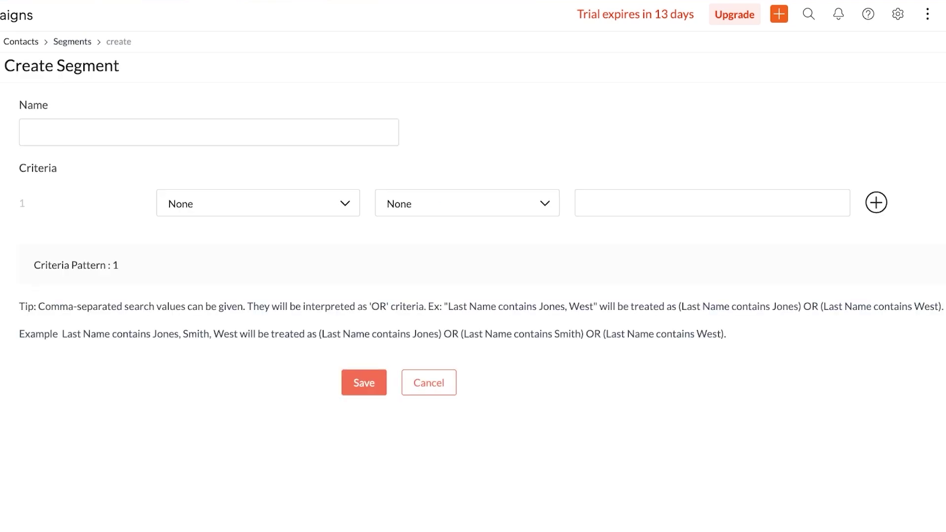
- Choose ECOMMERCE > Average Amount Spent as the segment criterion field
click(258, 203)
click(257, 203)
click(258, 203)
click(207, 273)
click(257, 203)
click(258, 202)
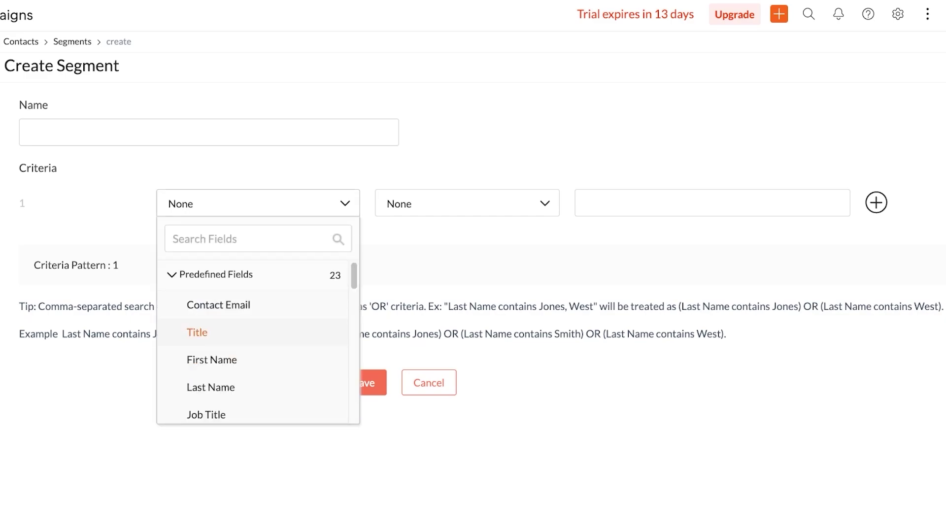
scroll(252, 345, down, 10)
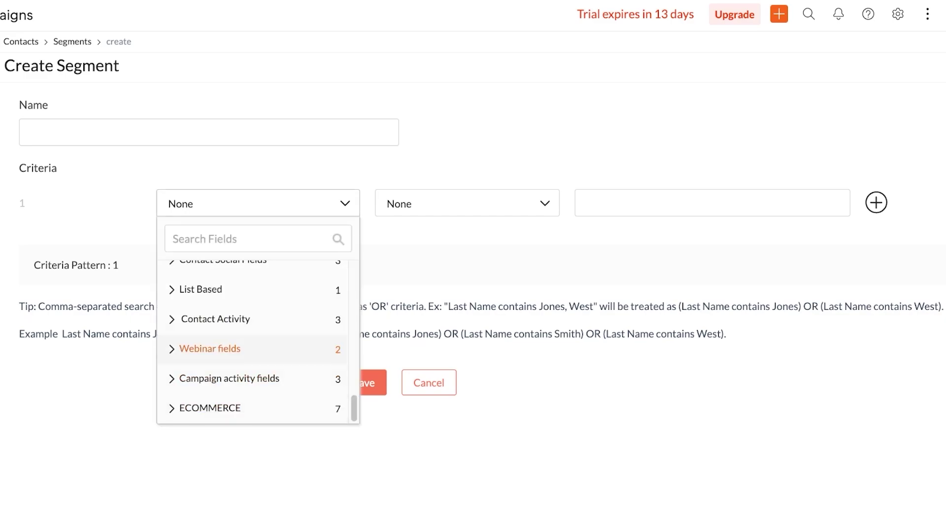
scroll(252, 345, up, 3)
scroll(252, 344, down, 5)
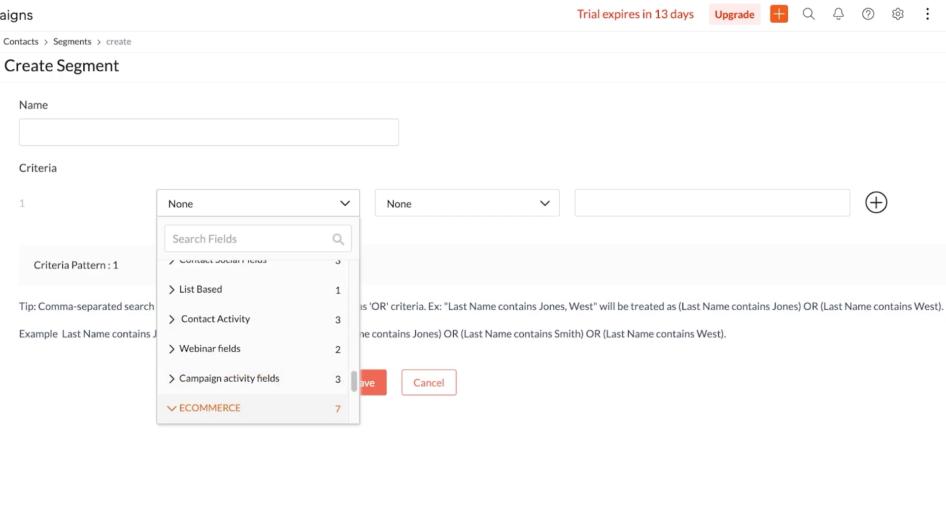
click(212, 407)
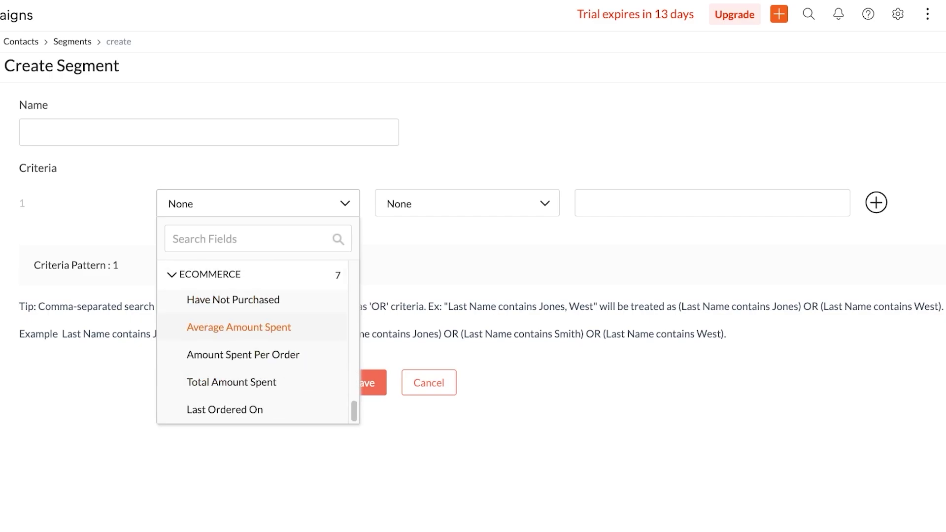
click(238, 327)
- Set the criterion operator to greater than with value 5000
click(463, 203)
click(579, 203)
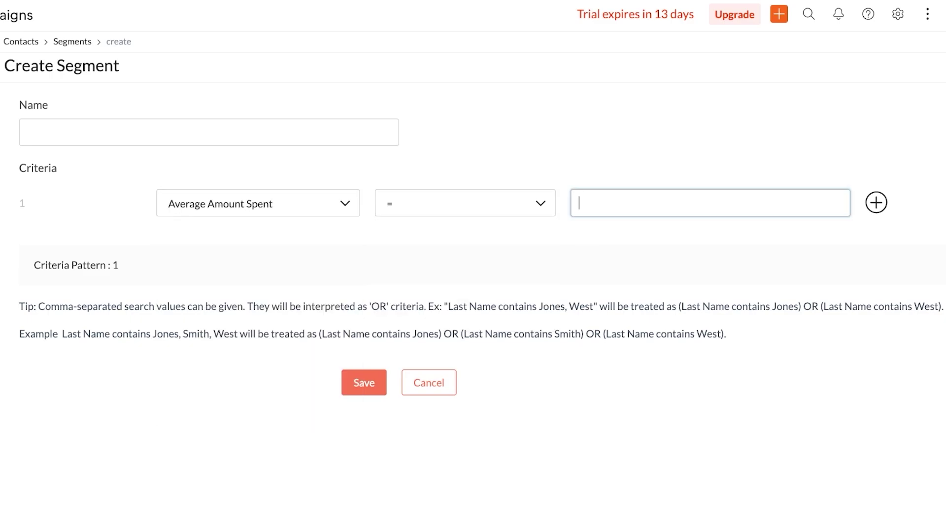
click(463, 202)
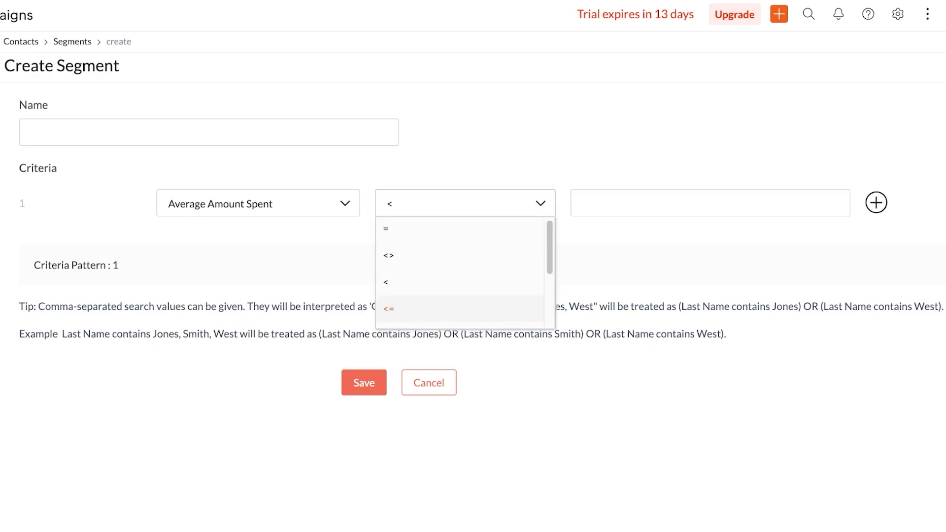
scroll(465, 274, down, 2)
scroll(465, 275, down, 1)
click(385, 183)
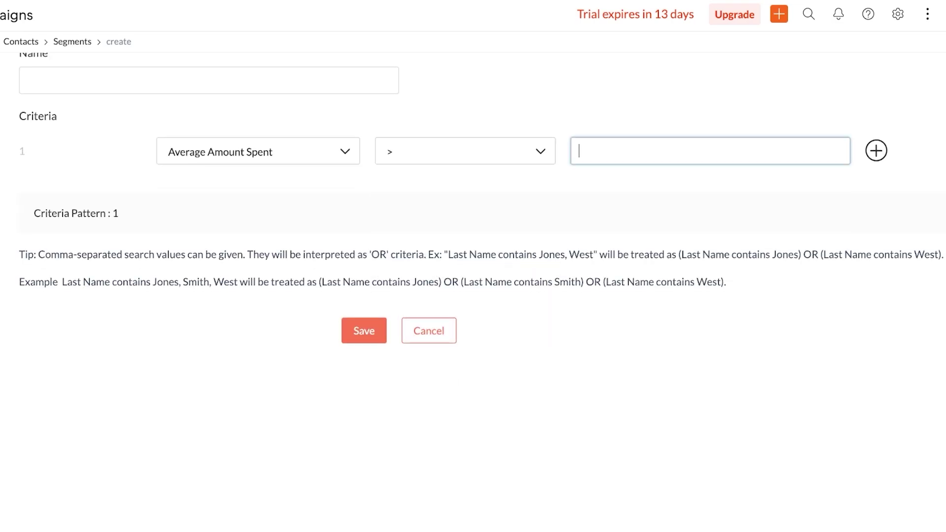
text(5000)
- Name the segment VIP and save it
scroll(482, 203, up, 1)
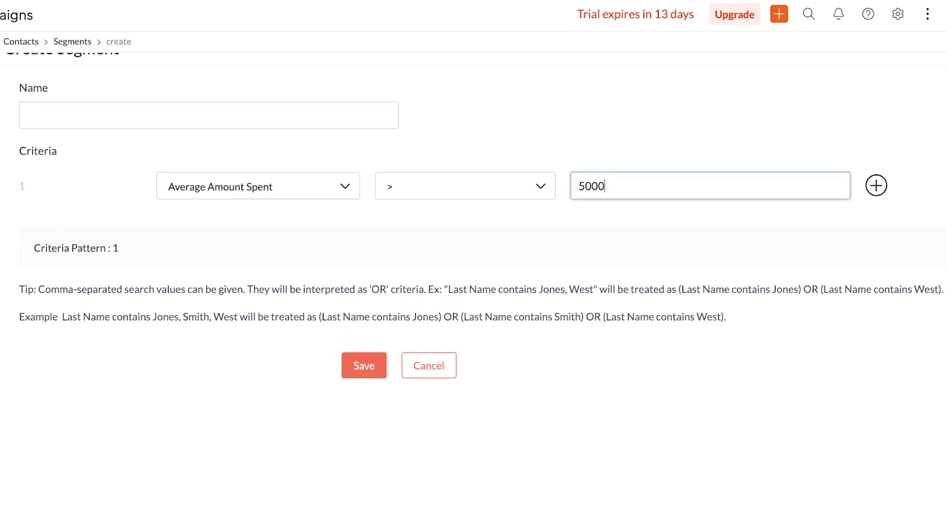
click(27, 114)
text(VIP)
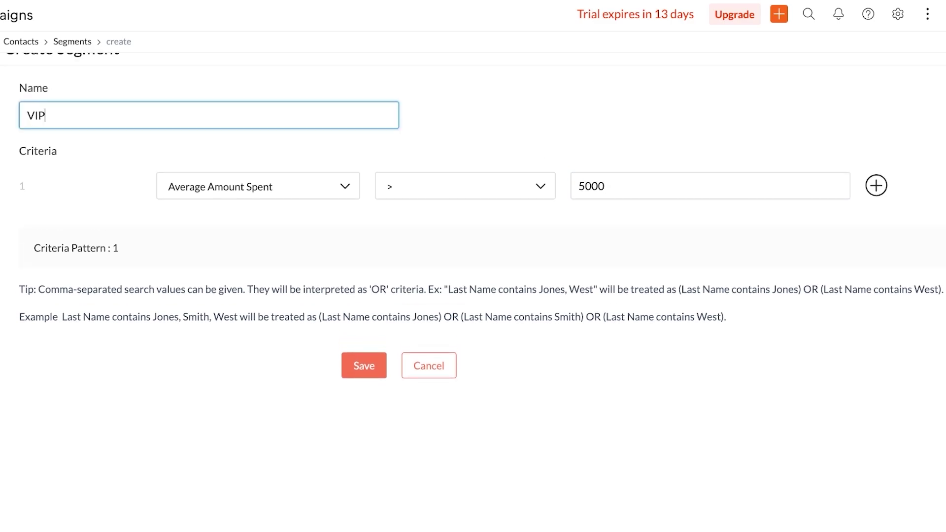
click(364, 366)
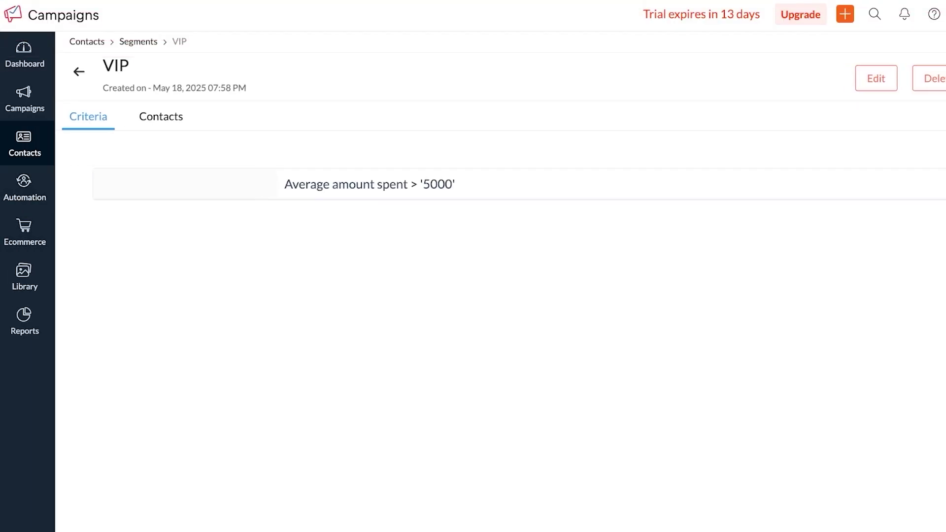
- Create a contact tag named KOKO and give it the lavender colour
mouse_move(25, 145)
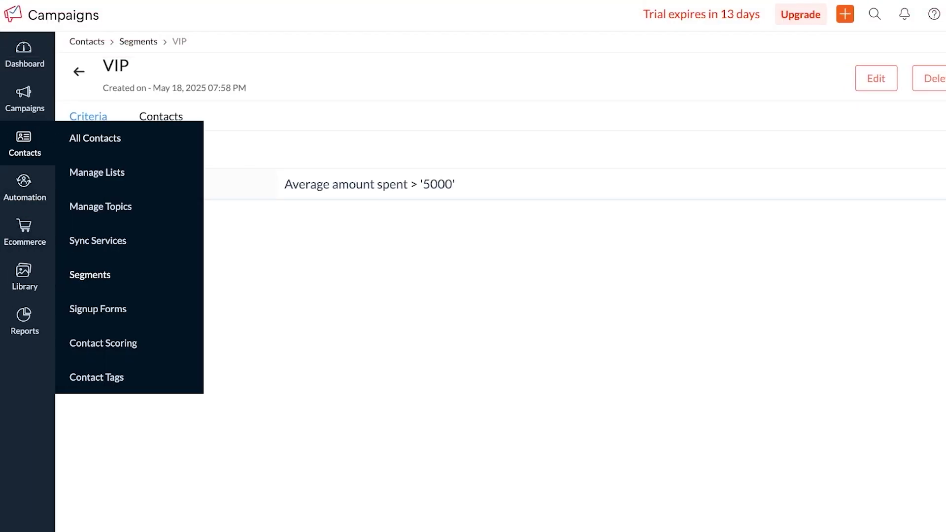
click(96, 376)
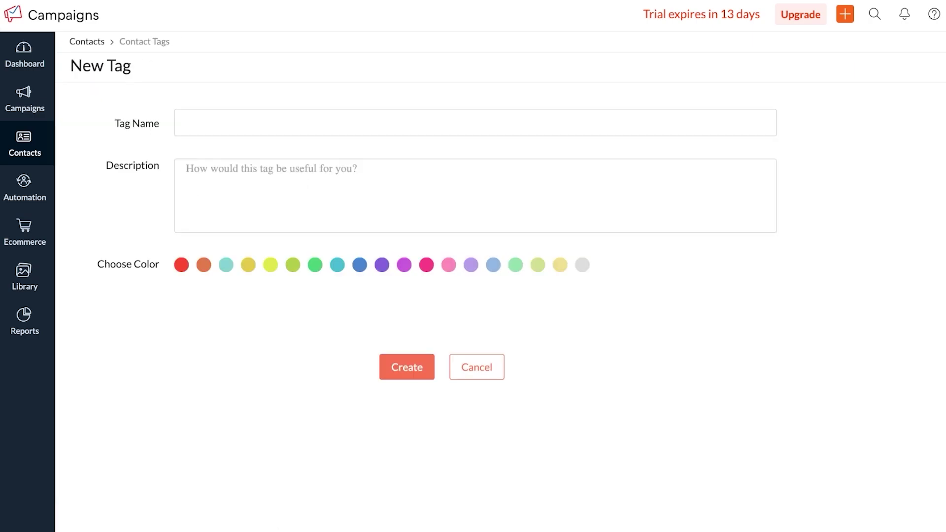
click(475, 122)
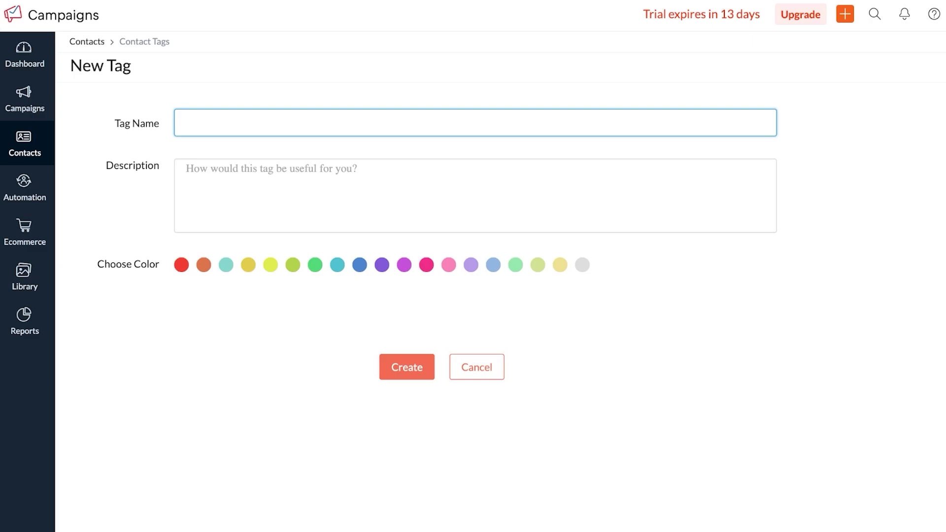
text(KO)
key(BackSpace)
text(\)
key(BackSpace)
text(oko)
key(BackSpace)
key(BackSpace)
key(BackSpace)
text(OKO)
click(470, 264)
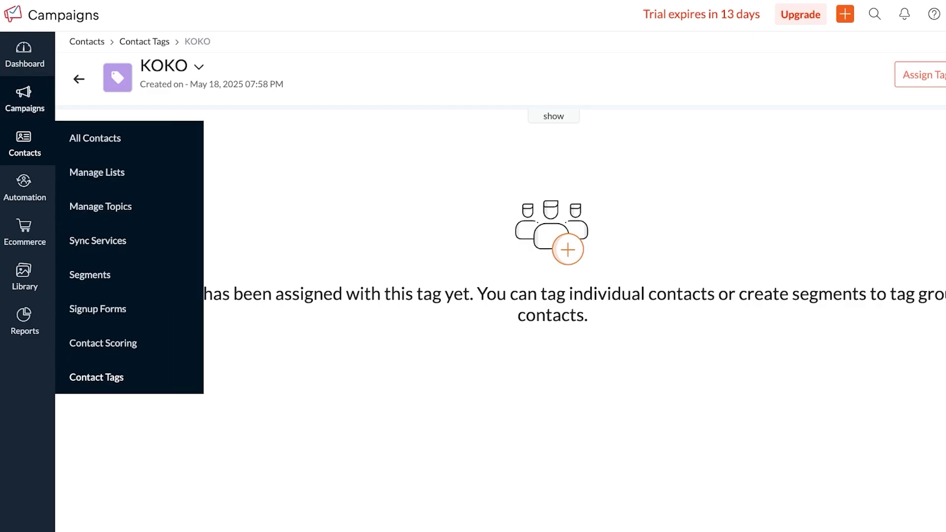
- Go to Email Campaigns and start a new campaign, reviewing the campaign types
mouse_move(24, 98)
click(105, 94)
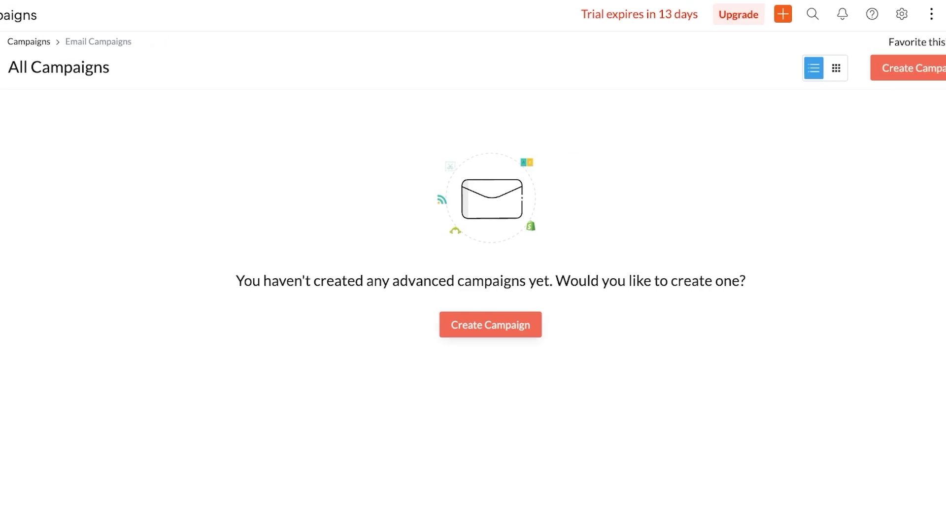
click(490, 324)
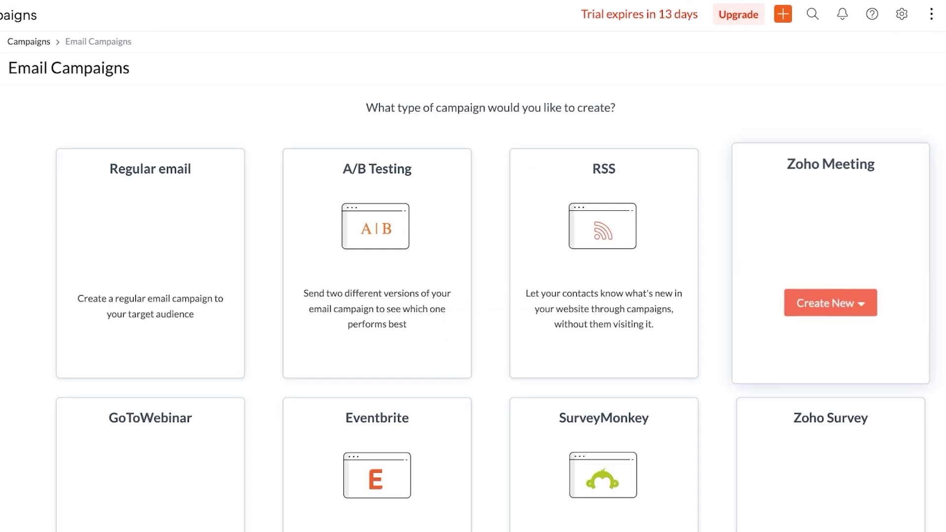
scroll(355, 215, down, 5)
scroll(131, 162, down, 1)
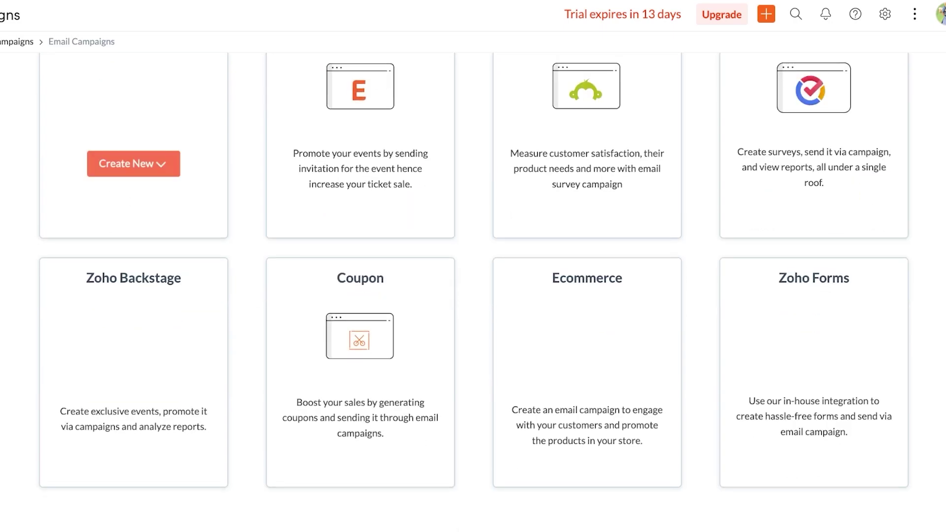
scroll(360, 408, up, 6)
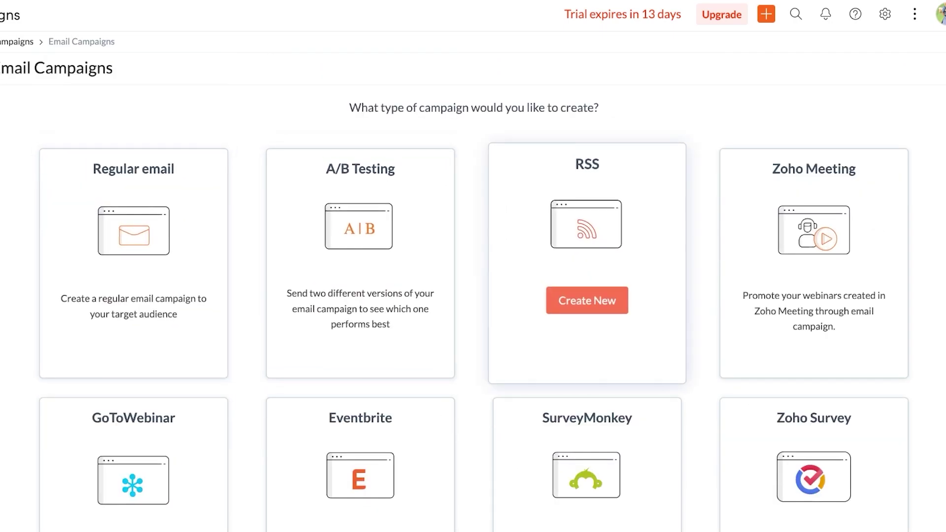
scroll(813, 271, down, 3)
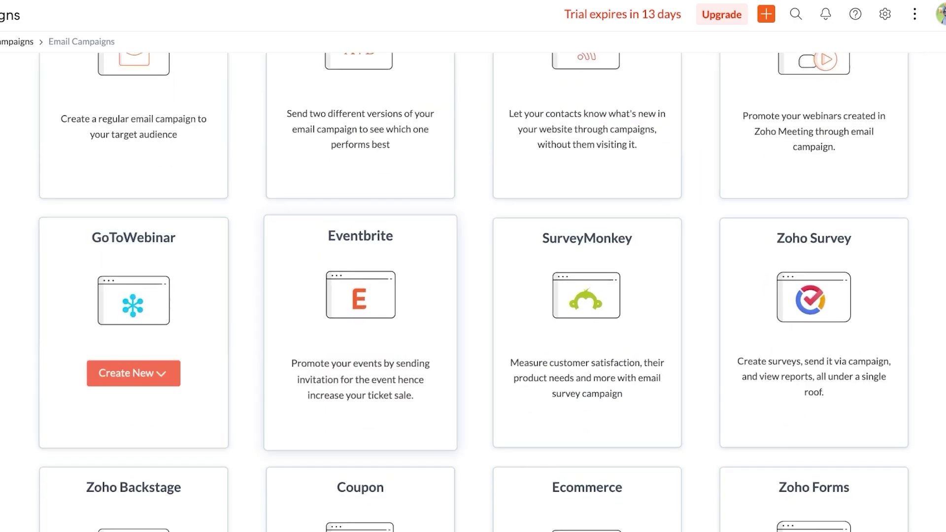
scroll(133, 345, down, 3)
scroll(133, 345, up, 6)
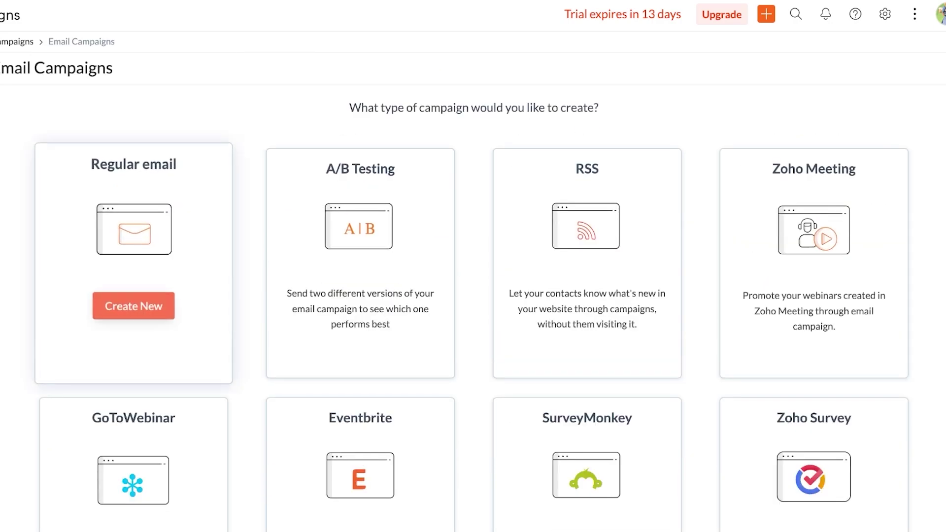
- Create a Regular email campaign named 'Welcome' and save it
click(813, 305)
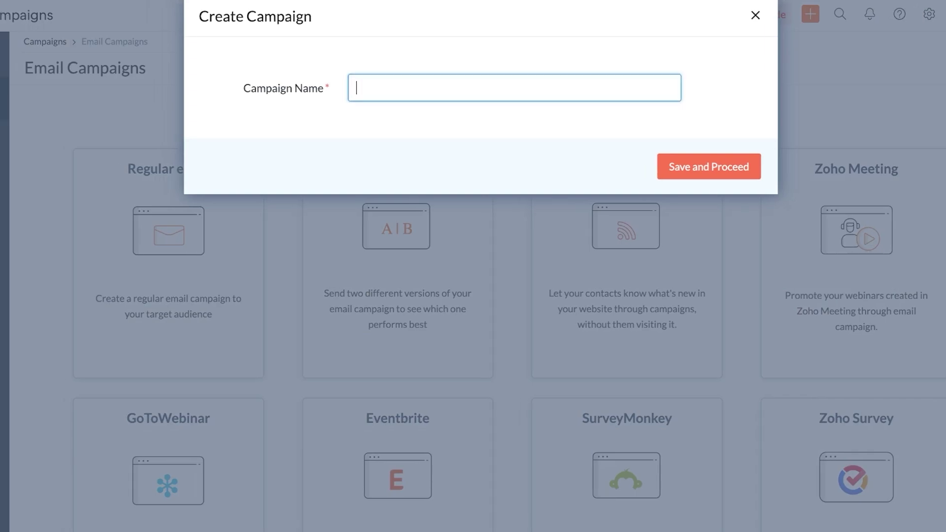
text(Welcome)
key(Tab)
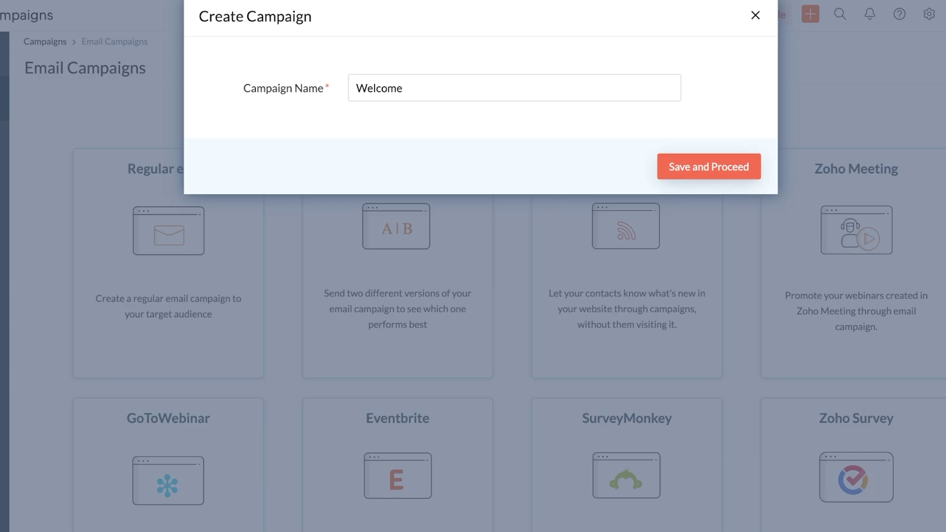
key(Return)
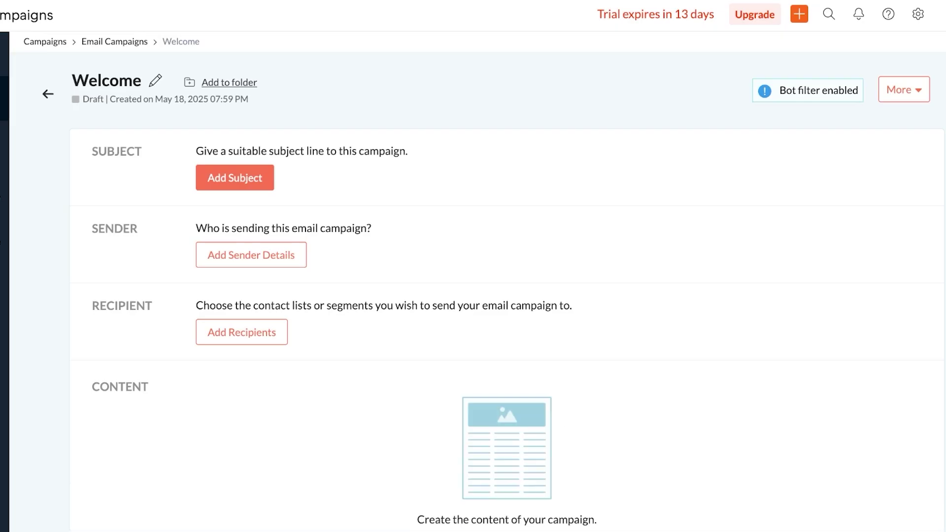
- Set the subject 'Welcome to Spencer! Exclusive Welcome Coupon' and a 50%-off first-order preheader
click(236, 177)
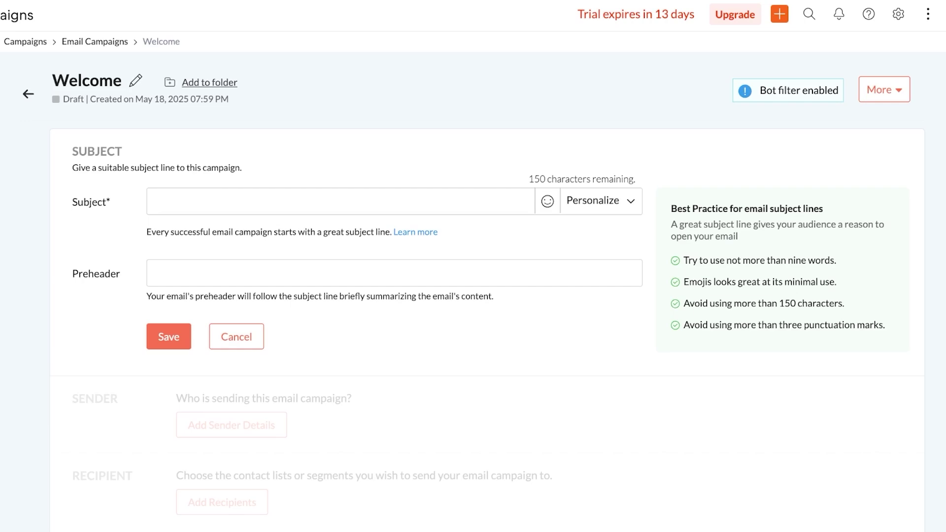
text(Welcome to Spencer! Exclusive Welcome Coupon)
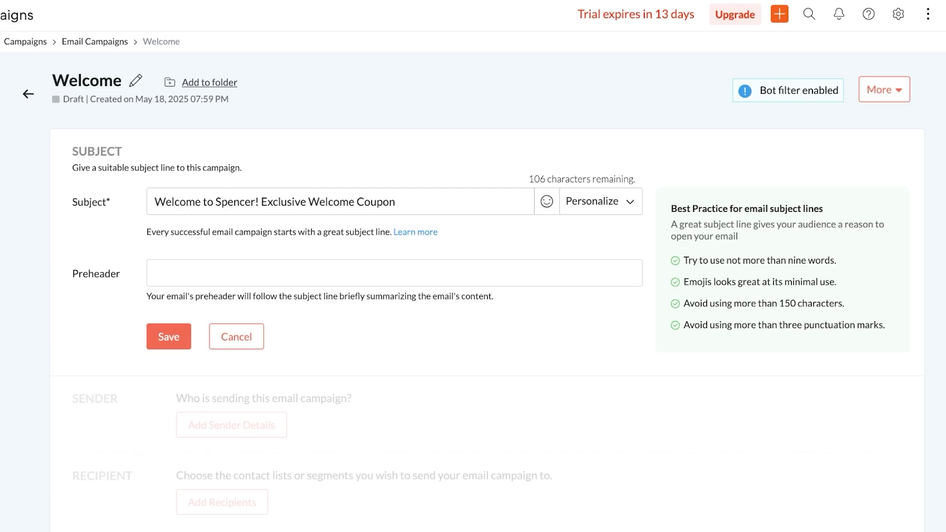
click(394, 272)
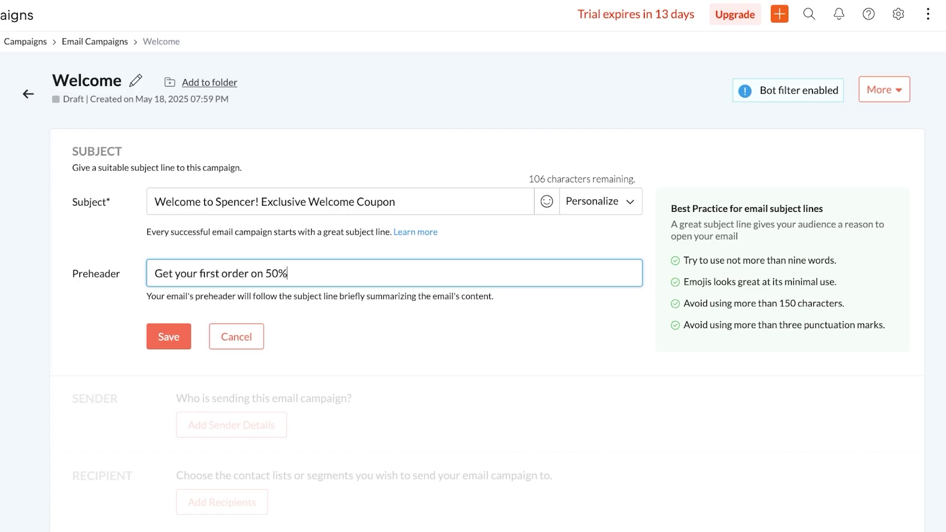
key(Return)
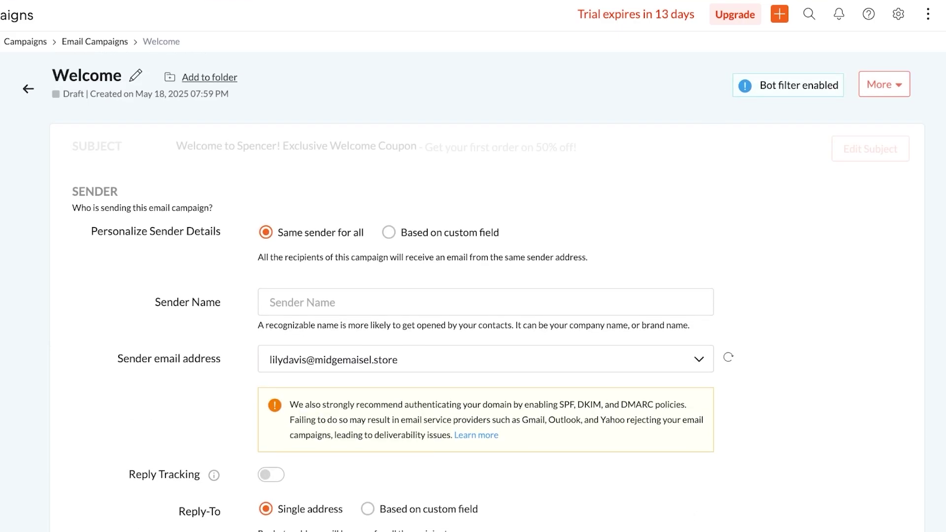
- Set the campaign's recipients to My Sample List
click(221, 244)
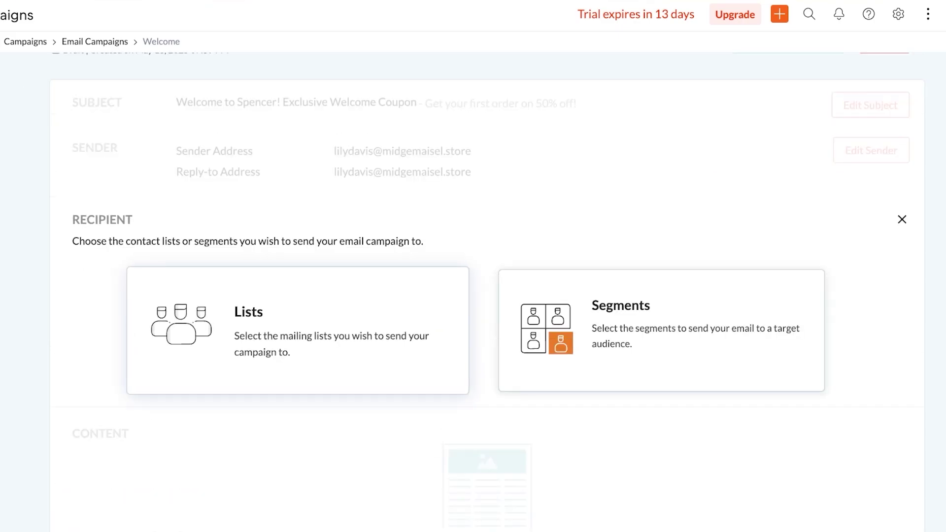
click(297, 330)
click(93, 342)
scroll(473, 295, down, 5)
click(494, 304)
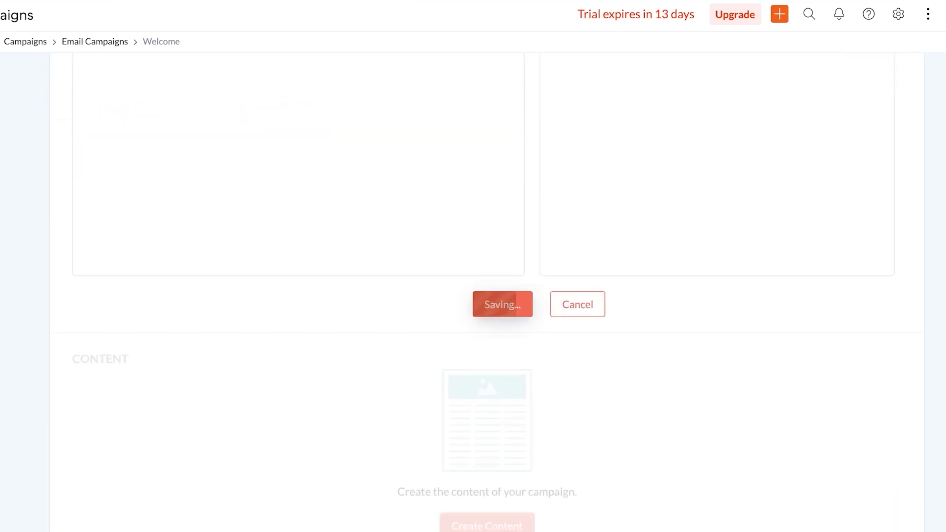
- Start the email content from the pre-designed Welcome Health template
click(486, 455)
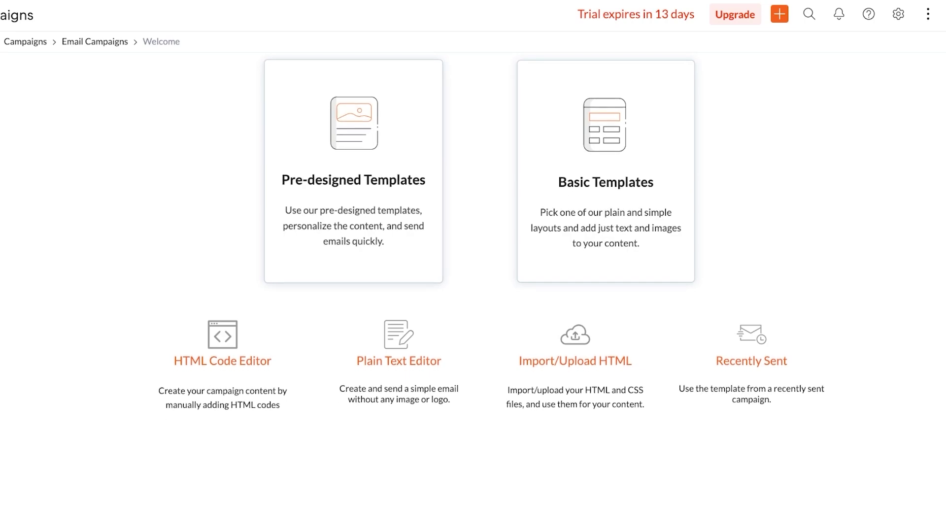
click(353, 180)
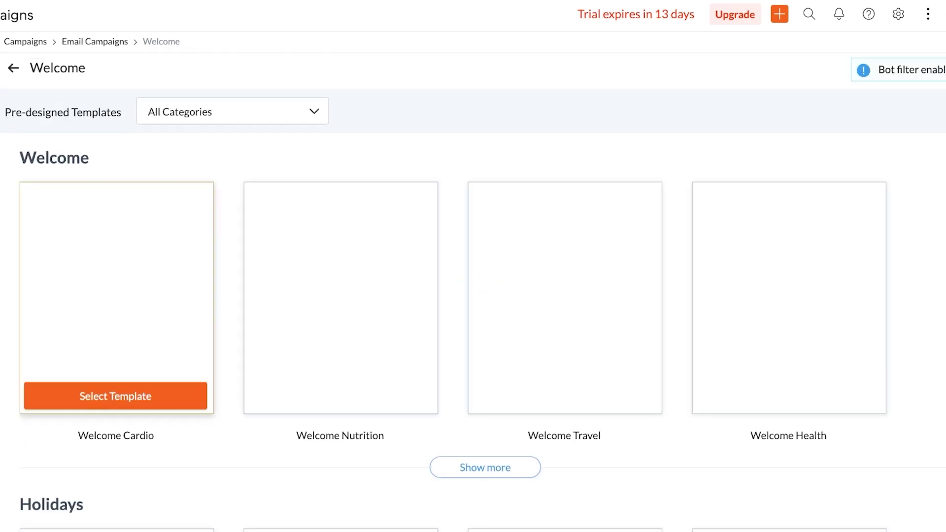
scroll(118, 295, down, 7)
scroll(131, 237, down, 20)
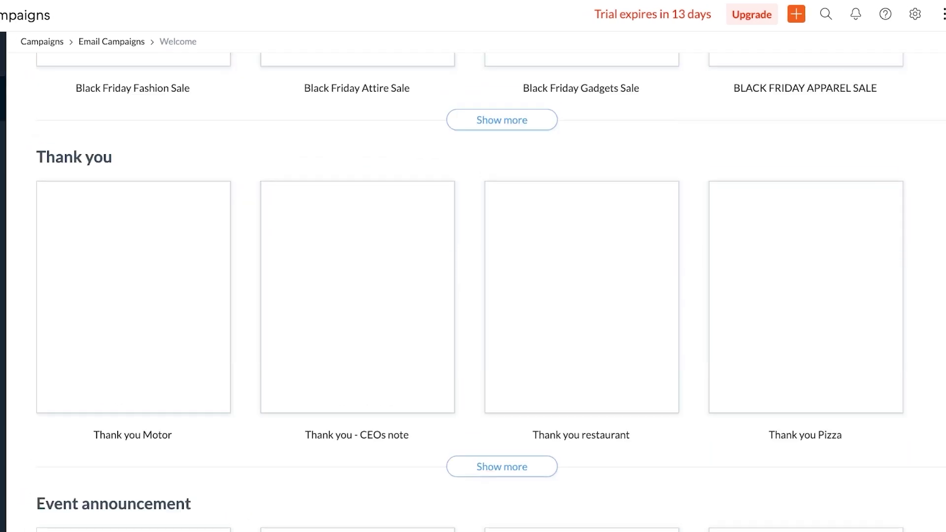
scroll(130, 236, up, 20)
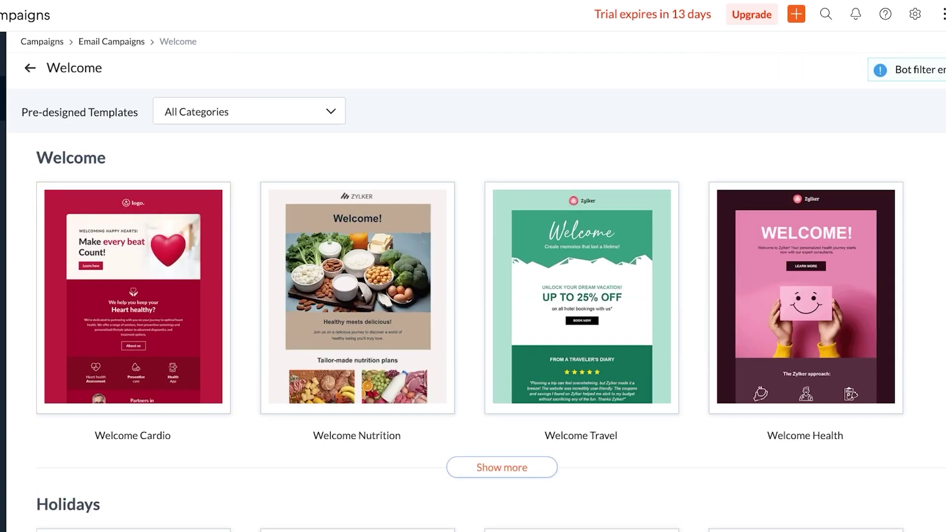
mouse_move(805, 295)
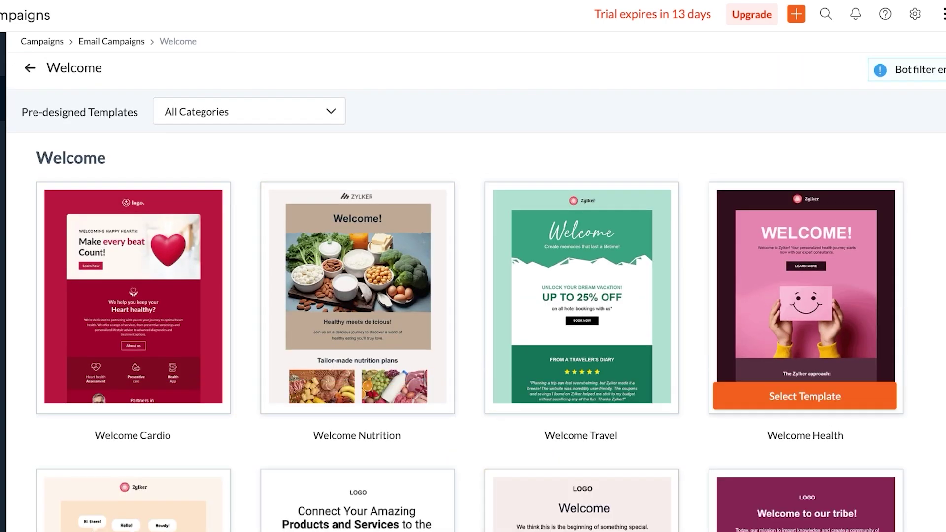
scroll(805, 295, down, 4)
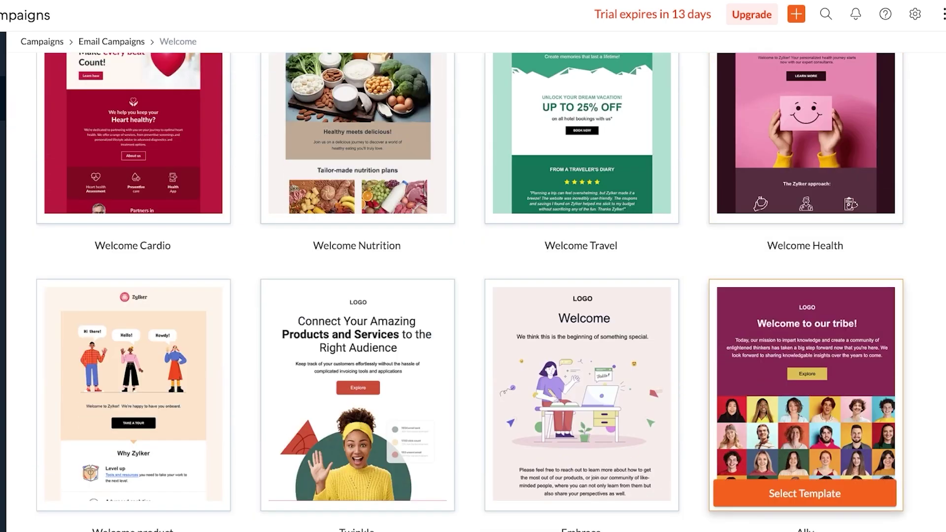
click(804, 206)
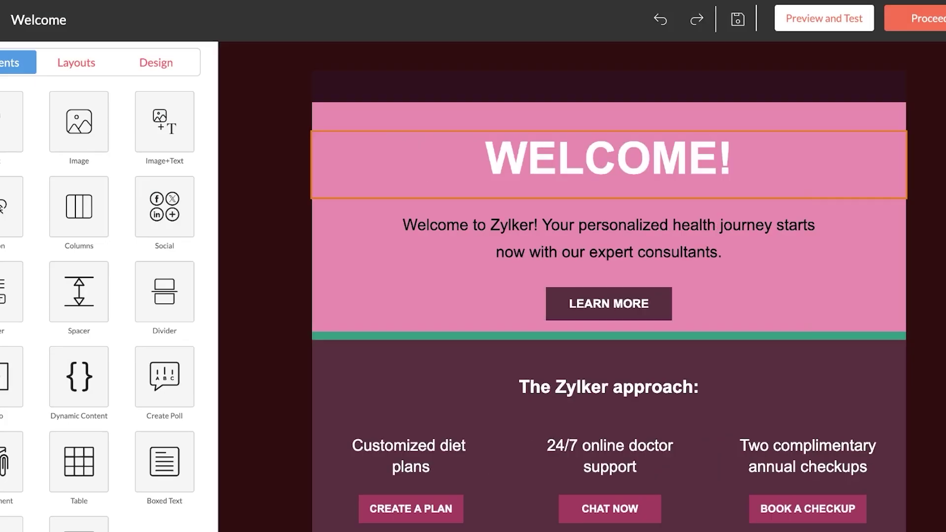
- Change the heading to 'WELCOME to Spencer!' and the paragraph to 'Your clothing is about to be elevated'
click(650, 158)
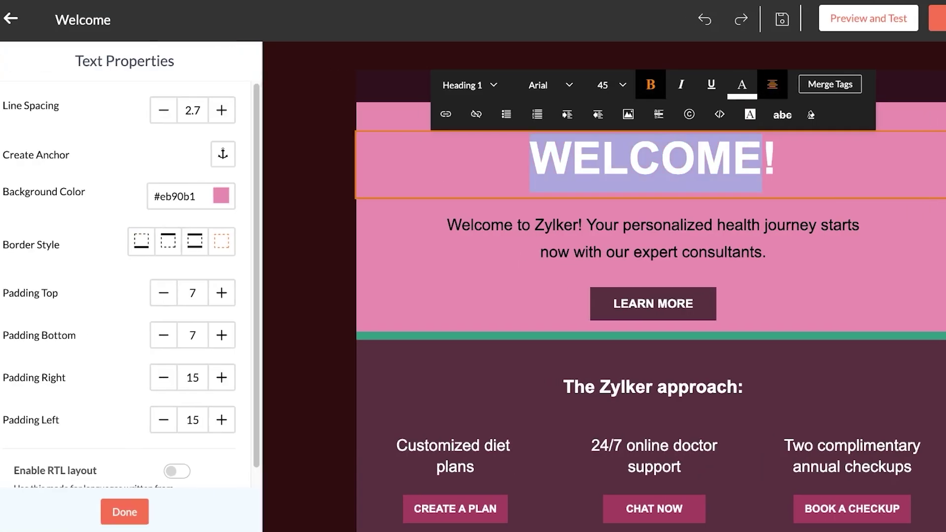
click(749, 158)
text(to Spencer)
click(653, 273)
key(ctrl+a)
text(Your )
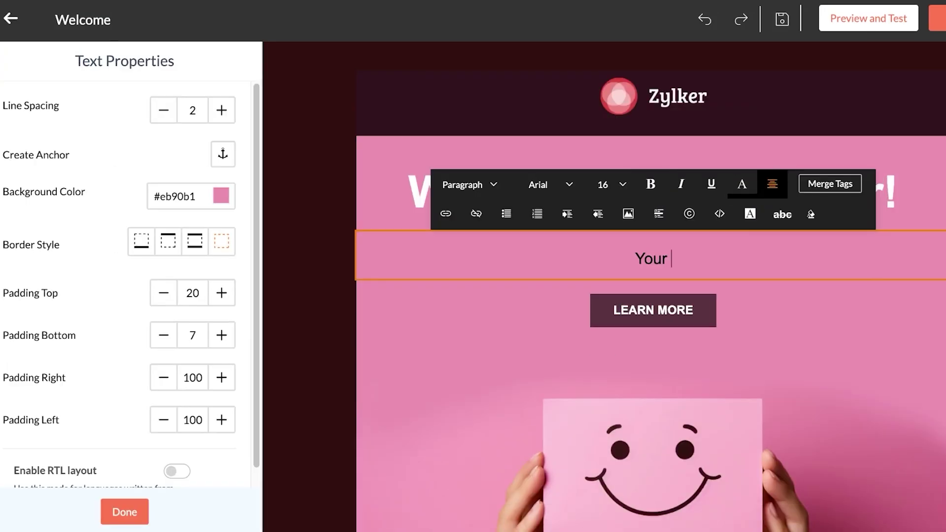
text(clothing is about to be elevated)
- Relabel the LEARN MORE button to 'Shop Now'
click(653, 310)
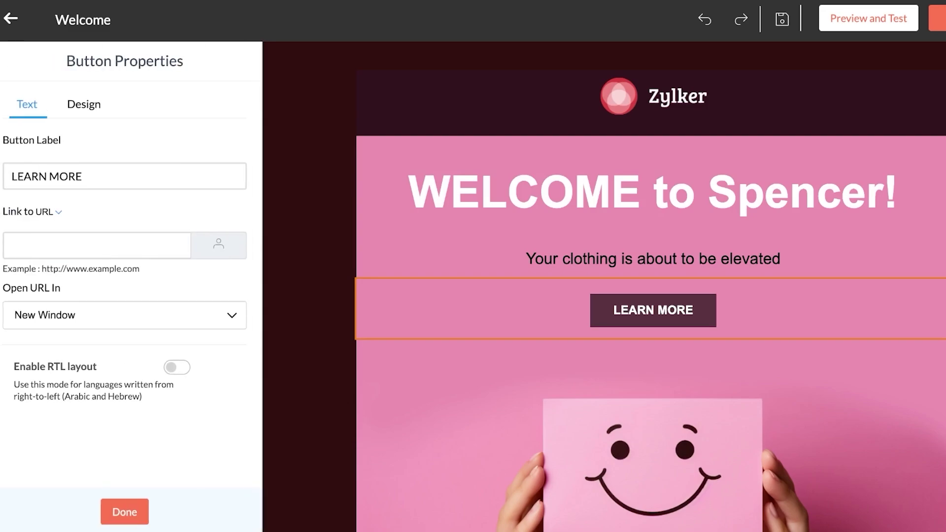
click(83, 177)
key(ctrl+shift+Left)
key(ctrl+shift+Left)
key(BackSpace)
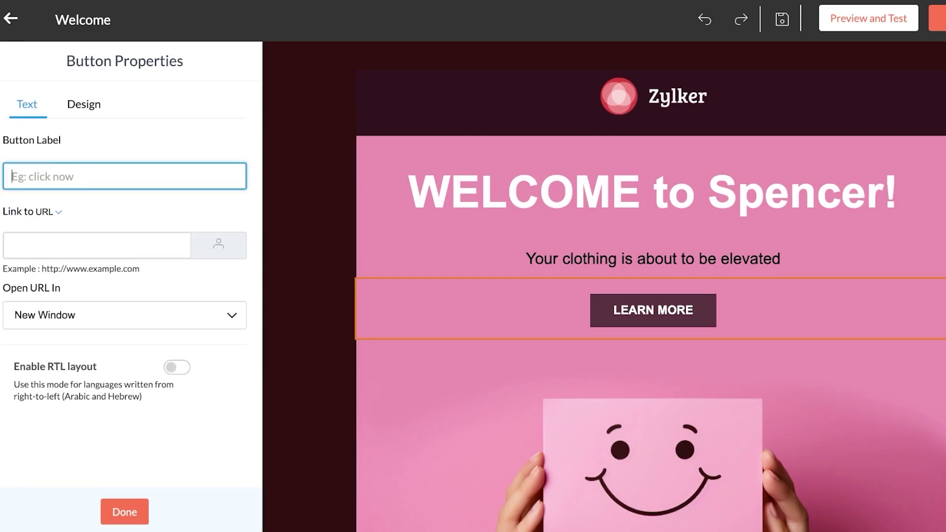
text(Shop Now)
click(97, 245)
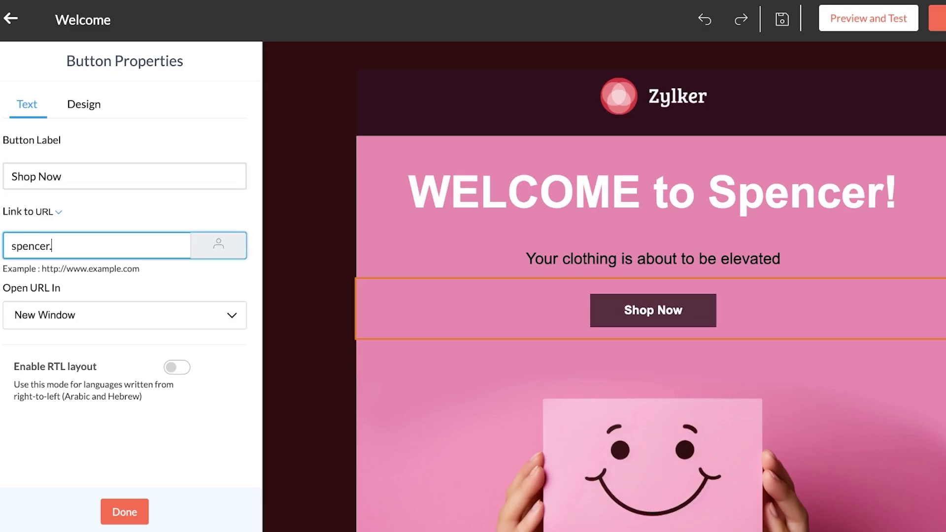
- Add a two-column block and move its left text block directly under the Shop Now button
click(124, 512)
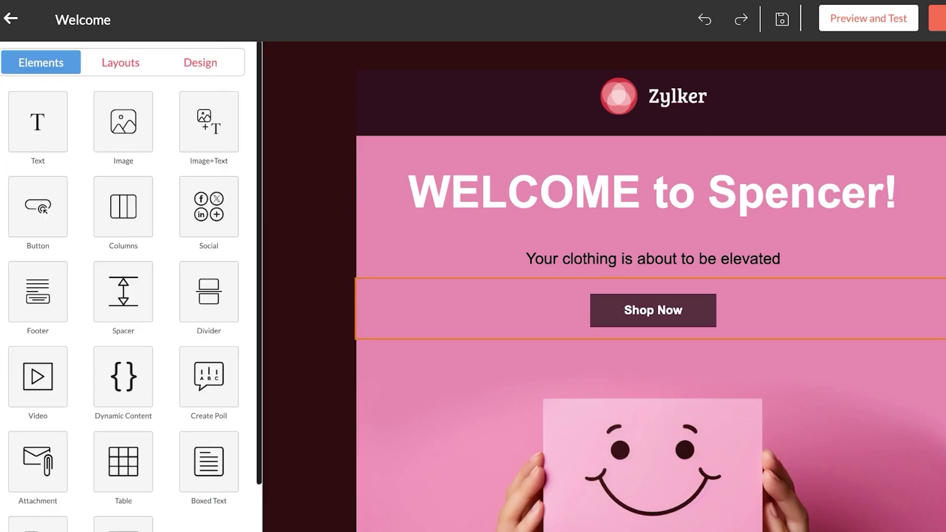
scroll(650, 296, down, 2)
click(124, 205)
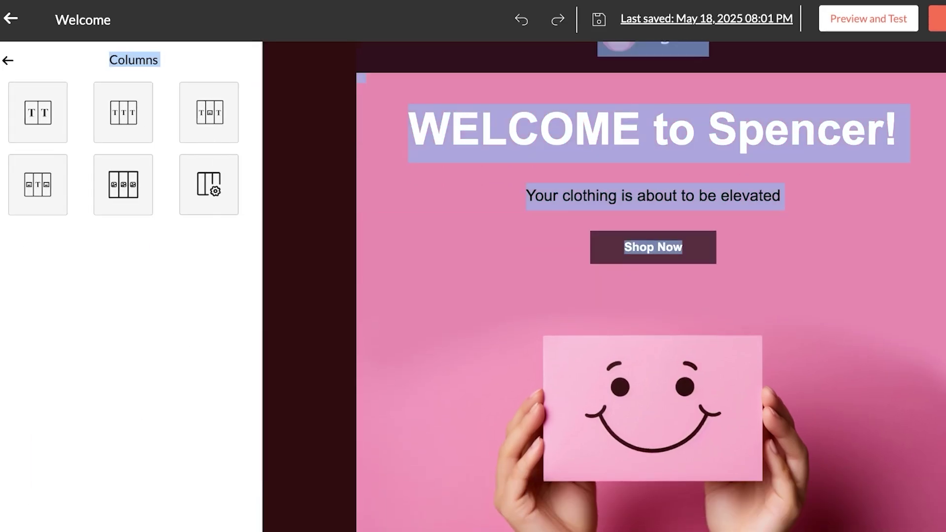
click(70, 112)
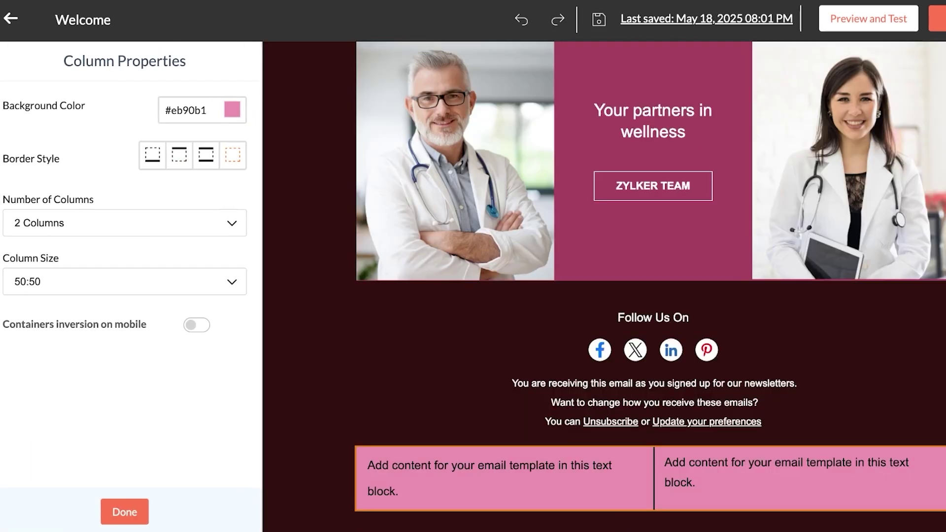
click(642, 490)
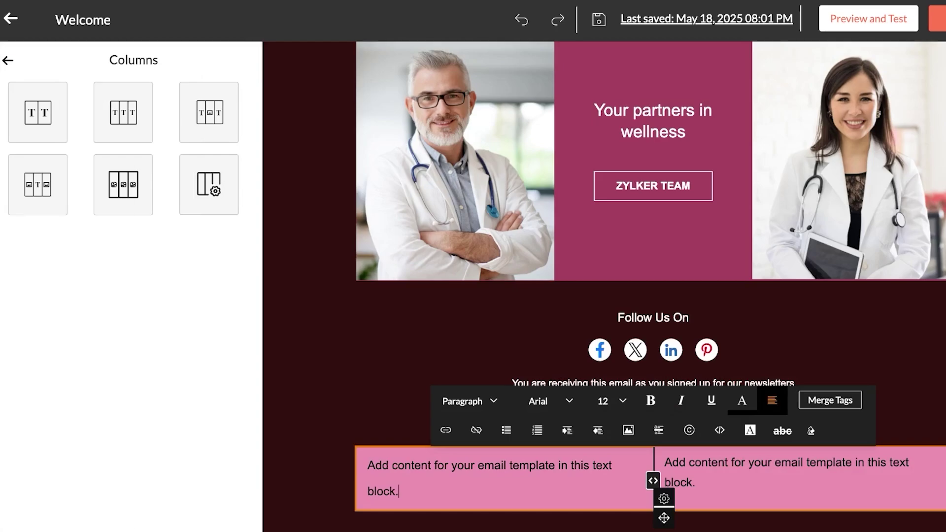
drag(664, 518, 652, 344)
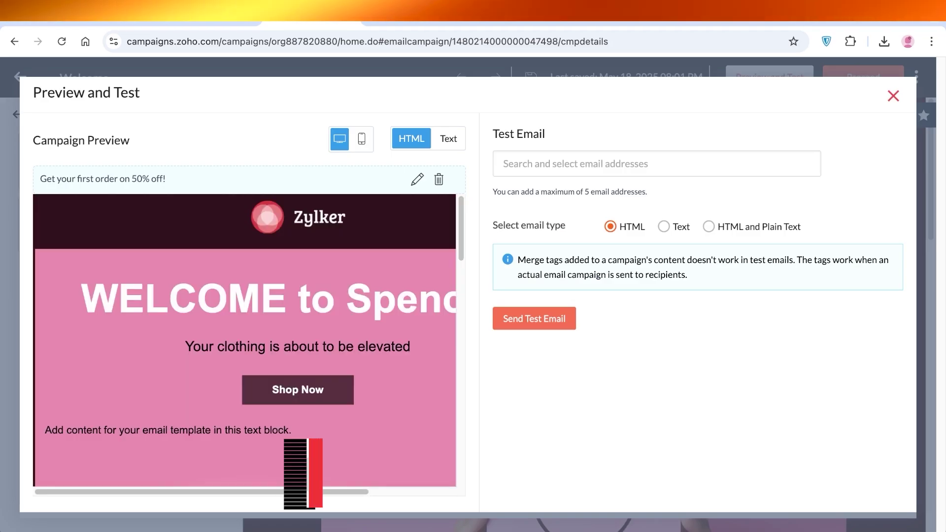
key(Escape)
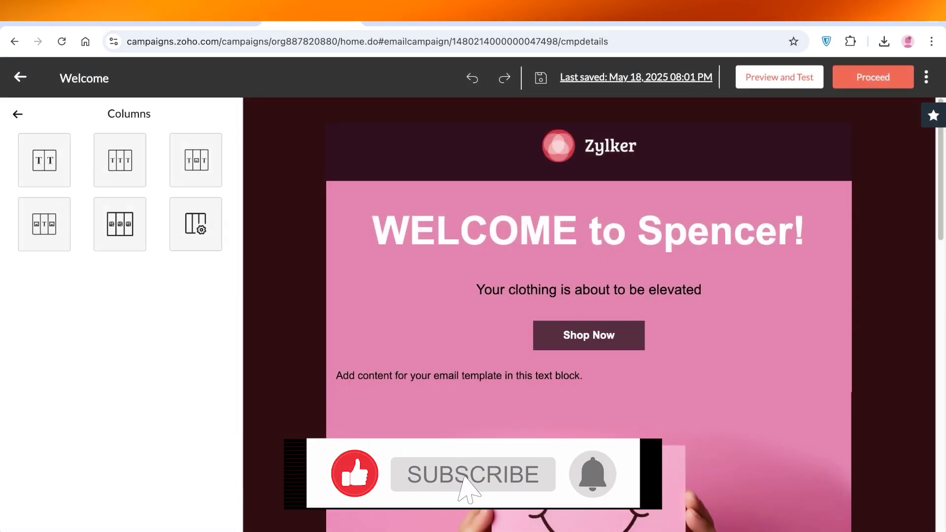